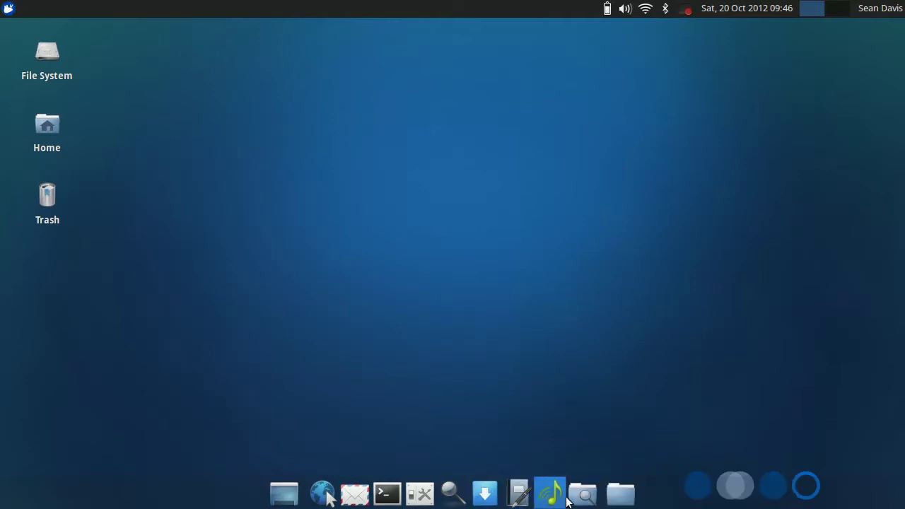
{"action": "left_click", "coordinate": [617, 499]}
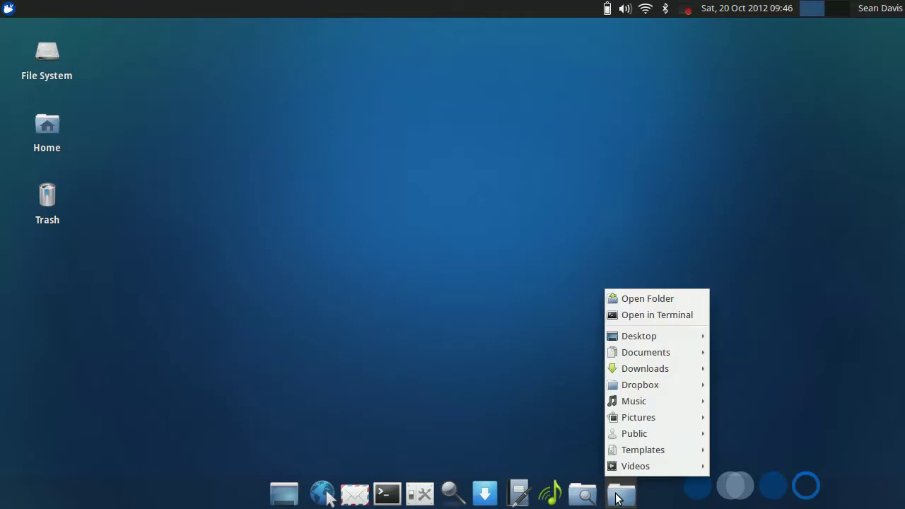
{"action": "left_click", "coordinate": [617, 498]}
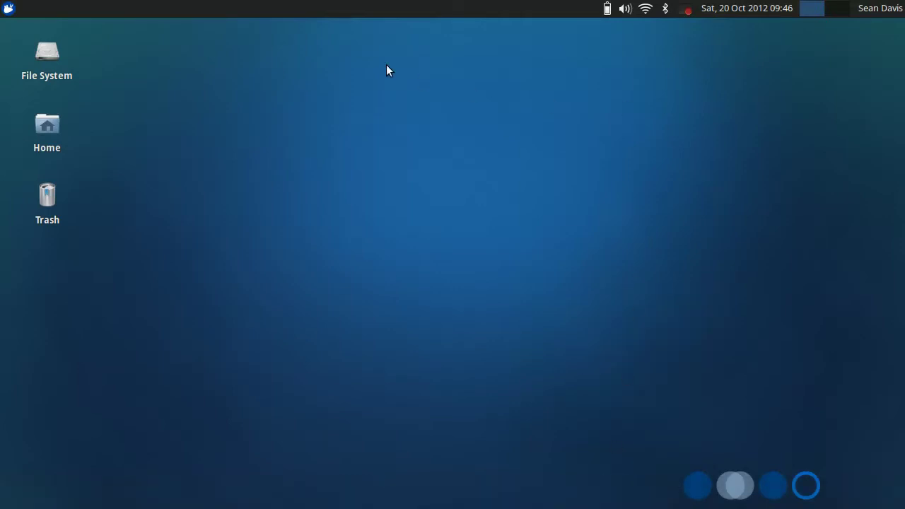
- Open the About Xfce information, centre its window on the desktop, read through the list of core programs, and close it
{"action": "left_click", "coordinate": [9, 8]}
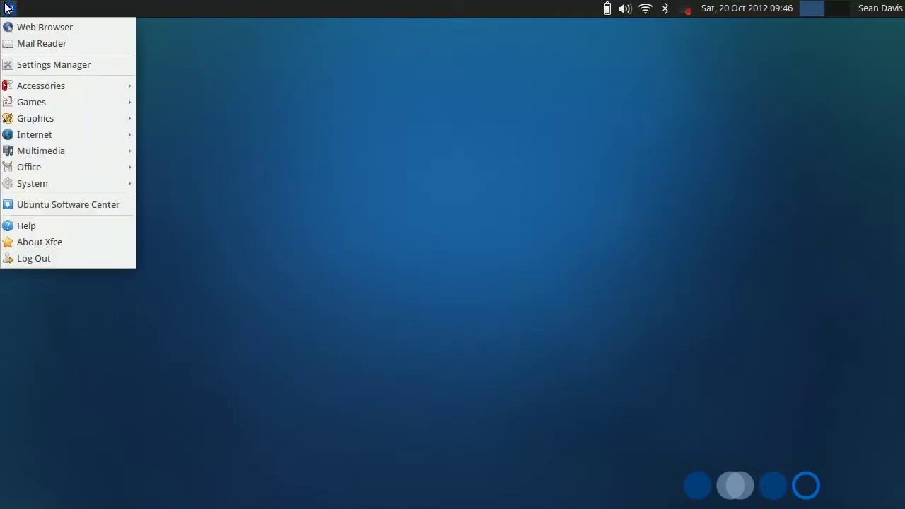
{"action": "left_click", "coordinate": [68, 242]}
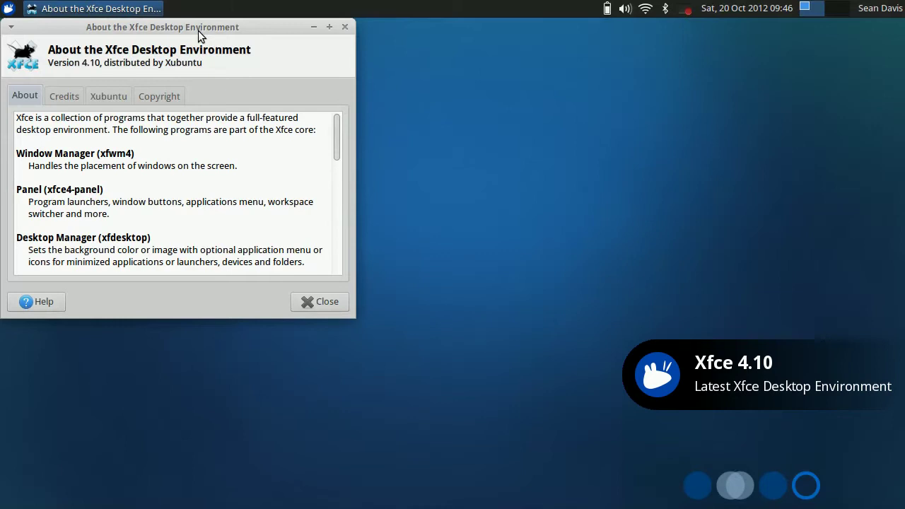
{"action": "left_click_drag", "start_coordinate": [200, 32], "coordinate": [493, 105]}
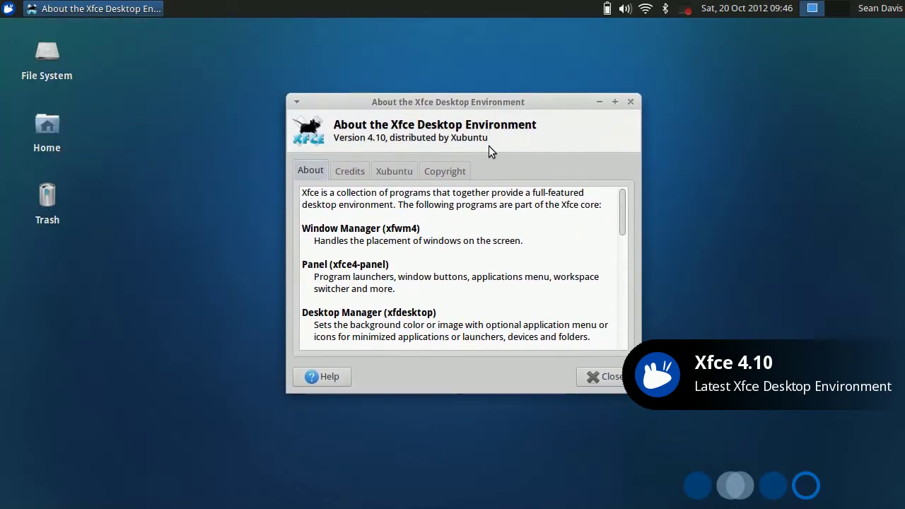
{"action": "left_click_drag", "start_coordinate": [620, 217], "coordinate": [627, 341]}
{"action": "left_click", "coordinate": [616, 378]}
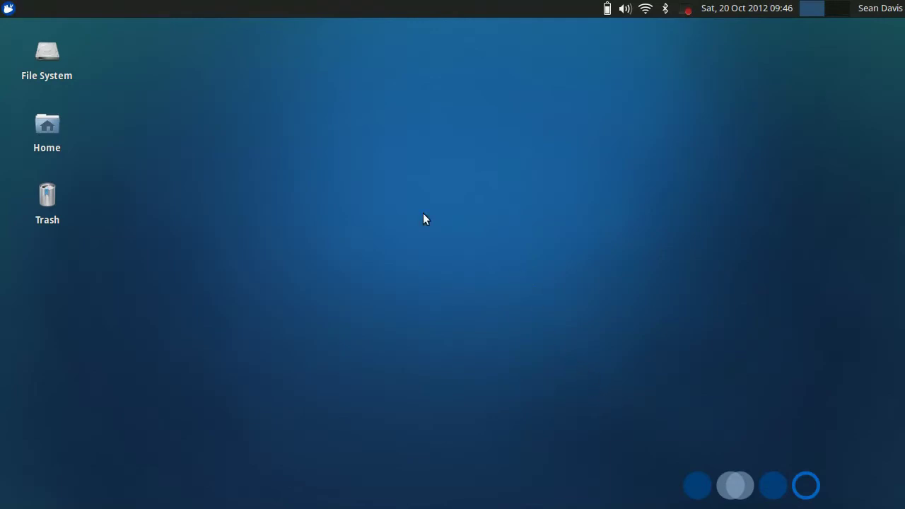
- Browse the Home, Desktop, Trash, File System, Network and Documents locations in the file manager, and close its window
{"action": "double_click", "coordinate": [49, 125]}
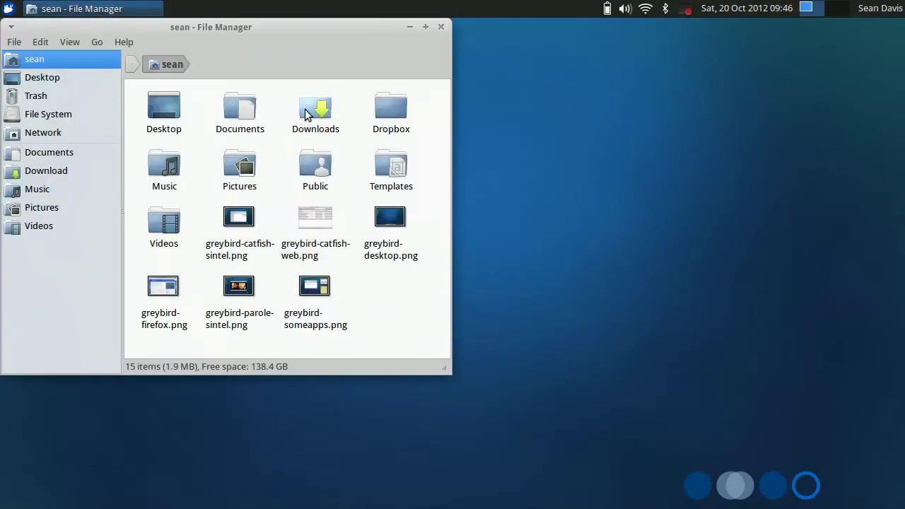
{"action": "left_click", "coordinate": [46, 78]}
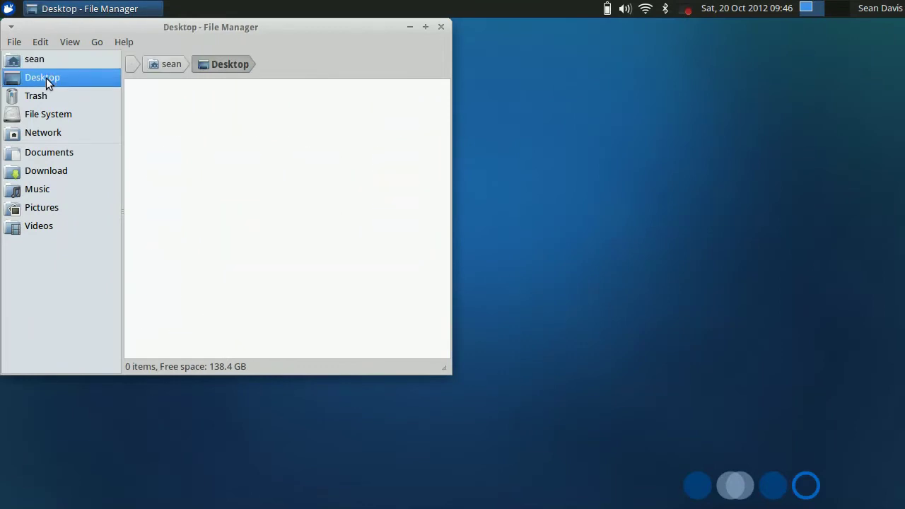
{"action": "left_click", "coordinate": [52, 96]}
{"action": "left_click", "coordinate": [62, 117]}
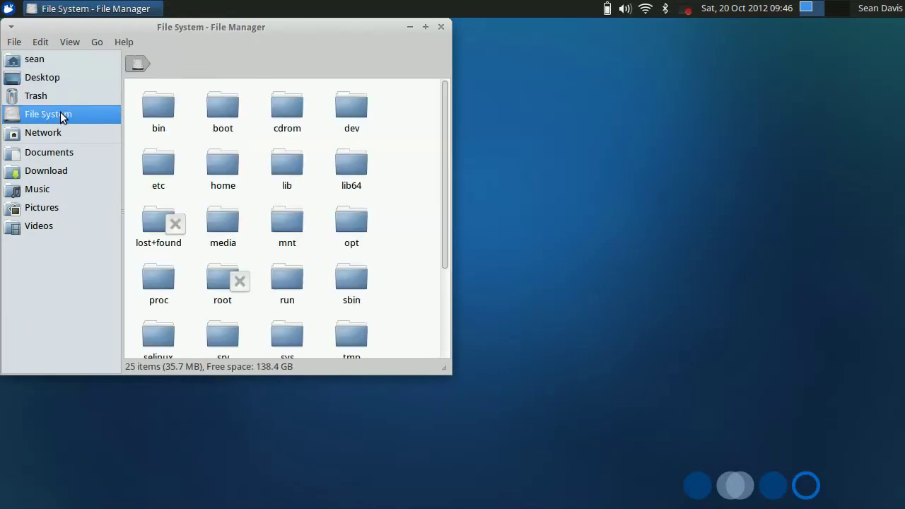
{"action": "left_click", "coordinate": [65, 133]}
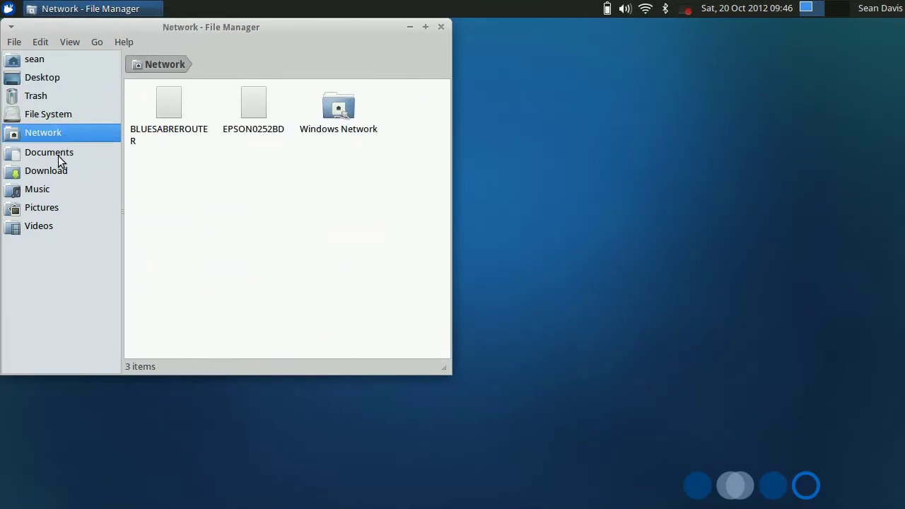
{"action": "left_click", "coordinate": [59, 154]}
{"action": "left_click", "coordinate": [13, 43]}
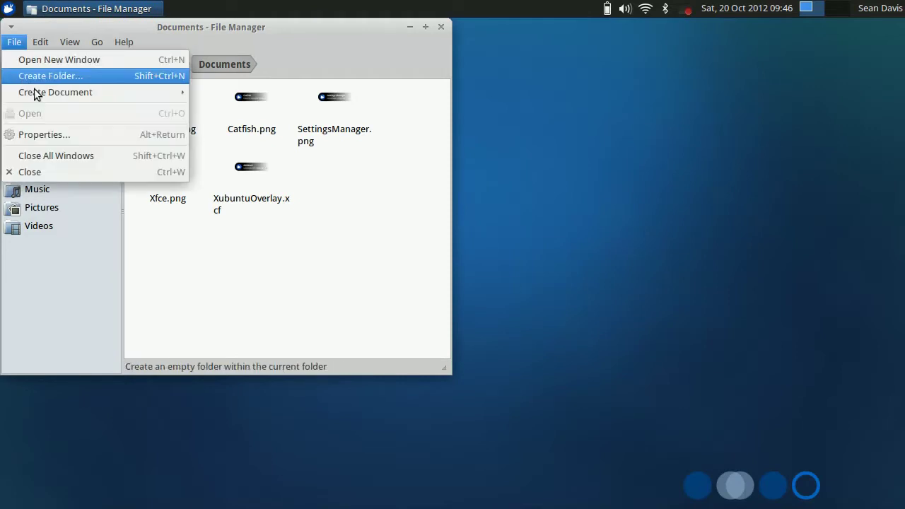
{"action": "left_click", "coordinate": [54, 172]}
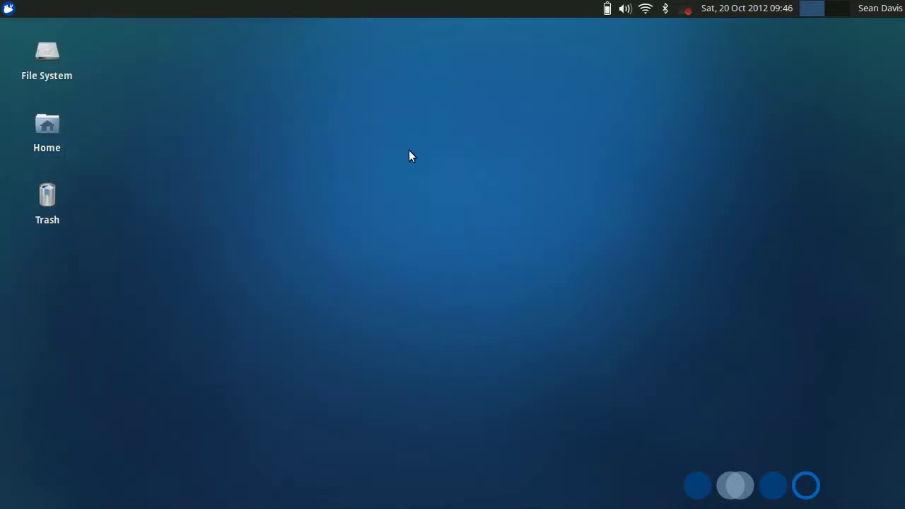
- Review the Workspaces, Accessibility, Focus, Placement and Compositor options of Window Manager Tweaks in the Settings Manager
{"action": "left_click", "coordinate": [9, 8]}
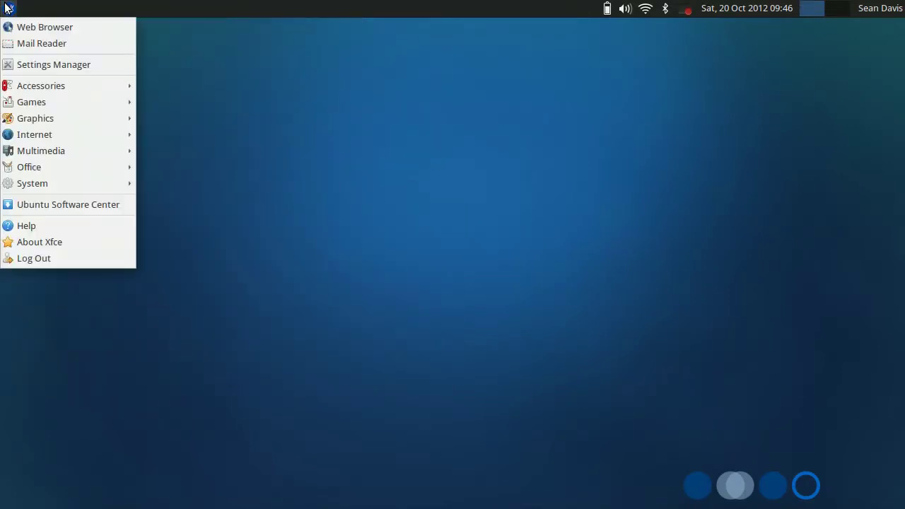
{"action": "left_click", "coordinate": [45, 68]}
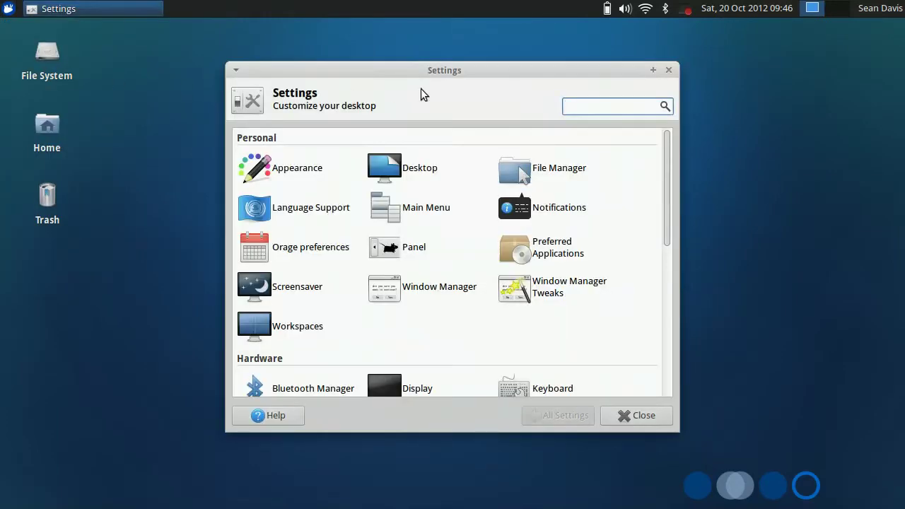
{"action": "left_click", "coordinate": [546, 296]}
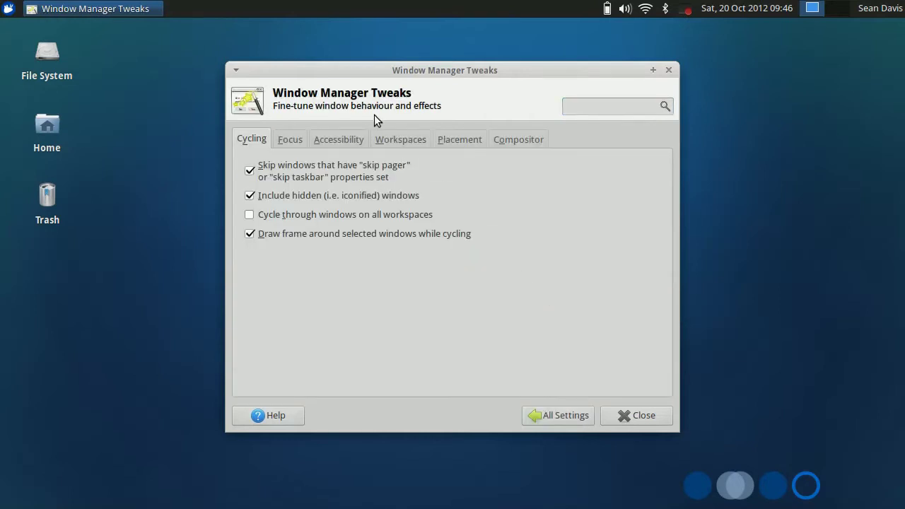
{"action": "left_click", "coordinate": [395, 141]}
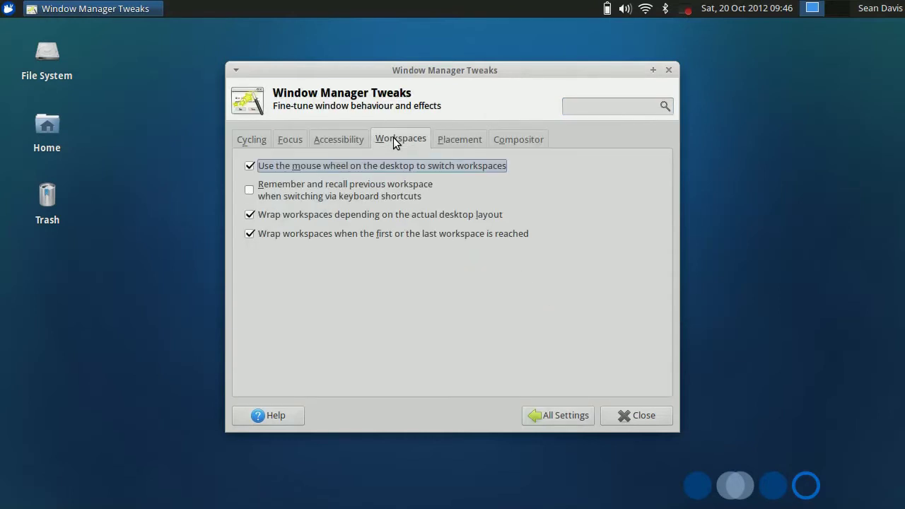
{"action": "left_click", "coordinate": [352, 142]}
{"action": "left_click", "coordinate": [297, 142]}
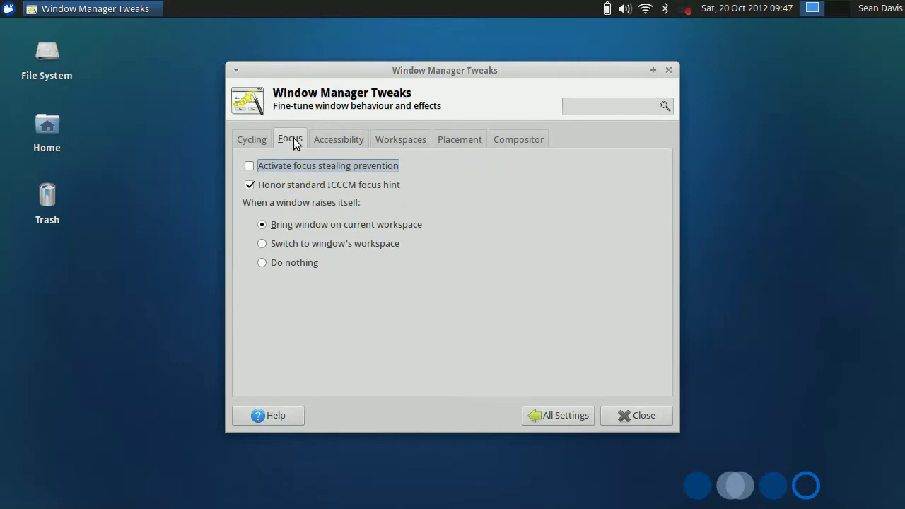
{"action": "left_click", "coordinate": [453, 140]}
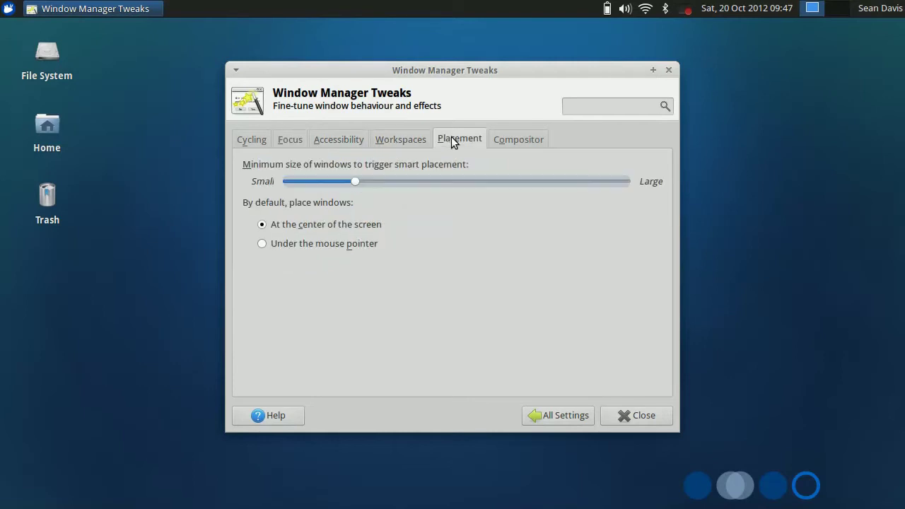
{"action": "left_click", "coordinate": [524, 141]}
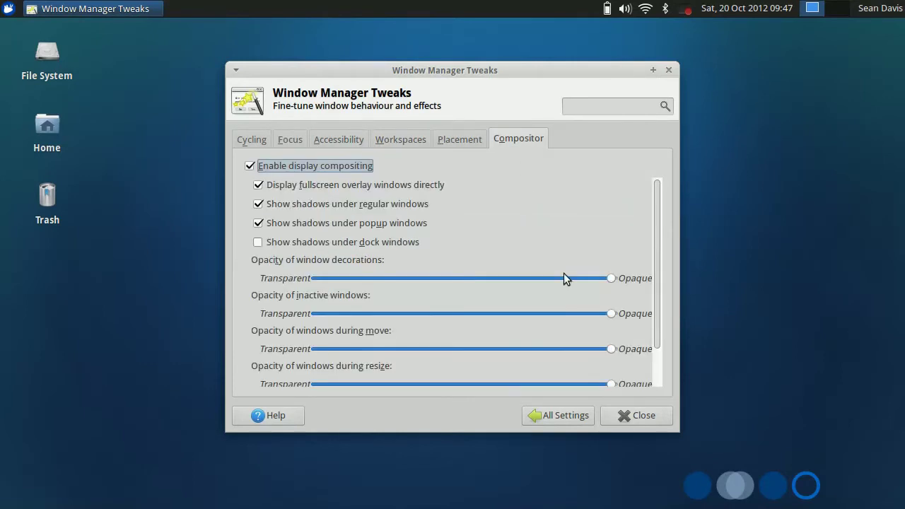
{"action": "left_click", "coordinate": [592, 413]}
- Review the Style, Keyboard, Focus and Advanced options of the Window Manager settings
{"action": "left_click", "coordinate": [390, 285]}
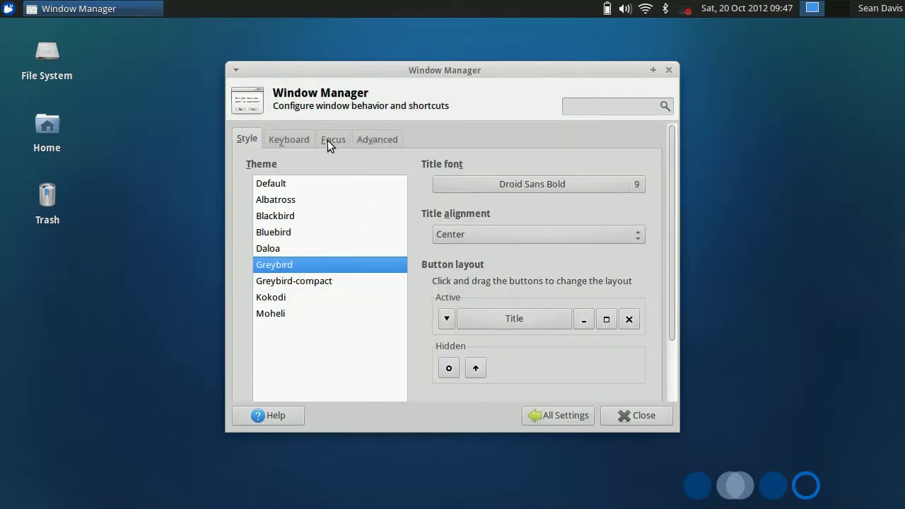
{"action": "left_click", "coordinate": [293, 139]}
{"action": "left_click", "coordinate": [336, 142]}
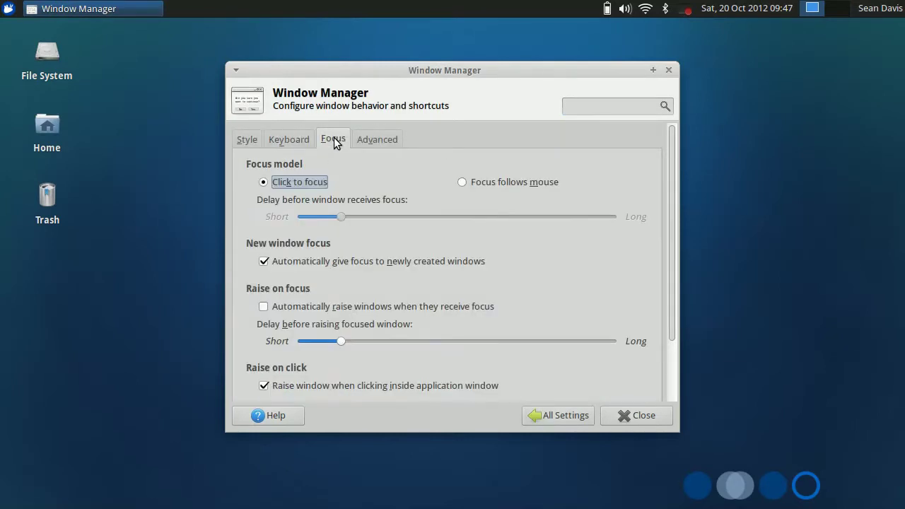
{"action": "left_click", "coordinate": [375, 141]}
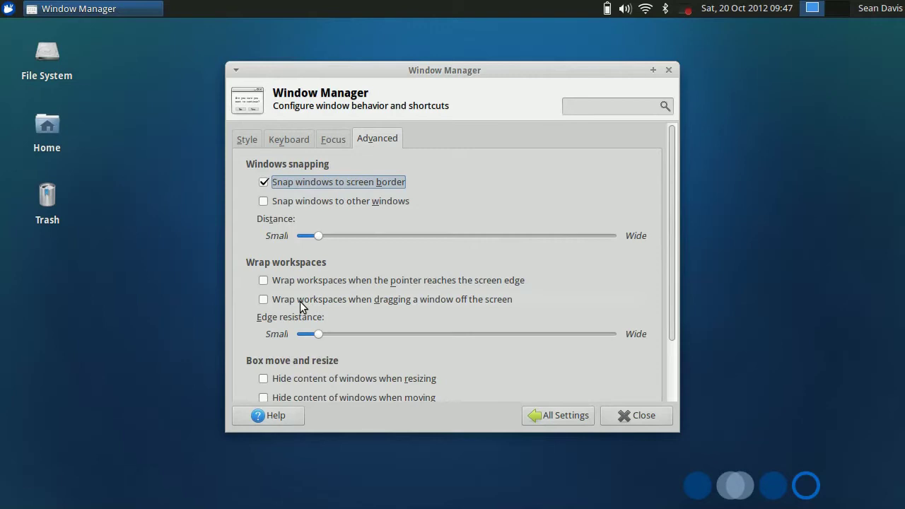
- Open the Home folder, move its window around the desktop to try out window movement, and close it
{"action": "double_click", "coordinate": [45, 125]}
{"action": "left_click_drag", "start_coordinate": [328, 153], "coordinate": [627, 118]}
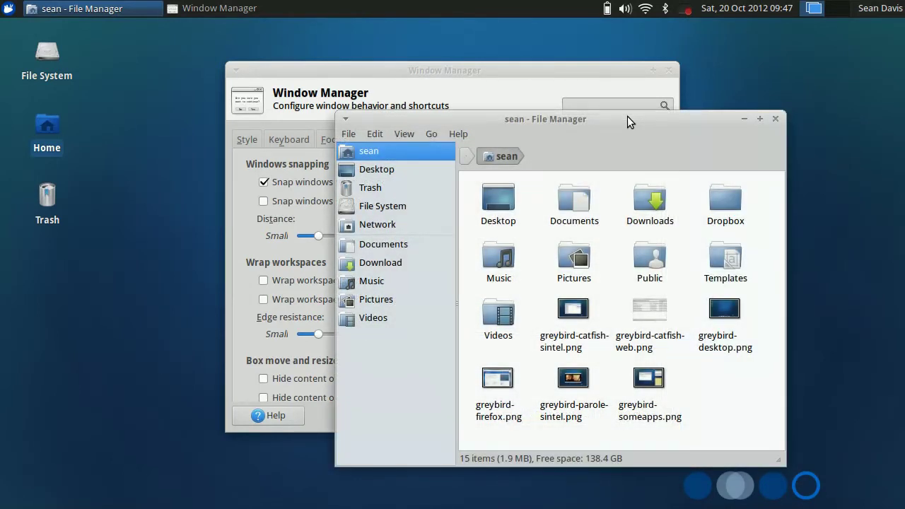
{"action": "left_click", "coordinate": [347, 134]}
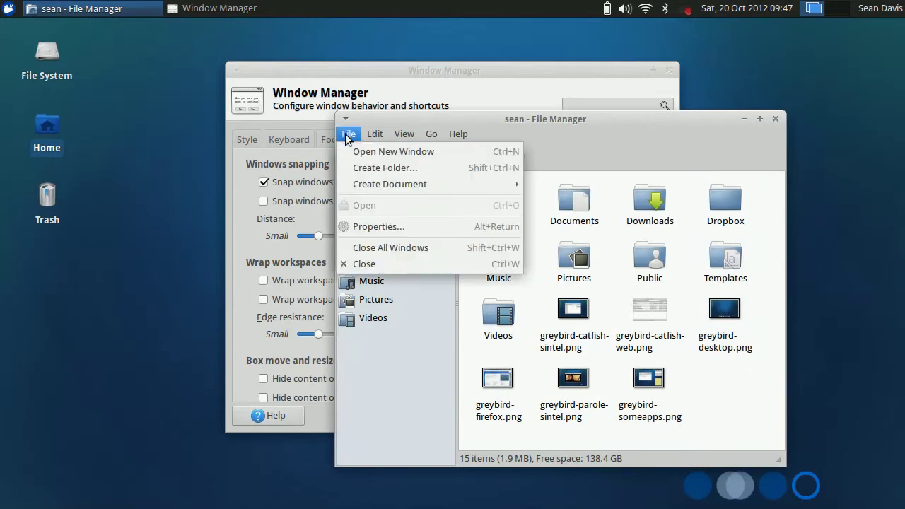
{"action": "left_click", "coordinate": [395, 266]}
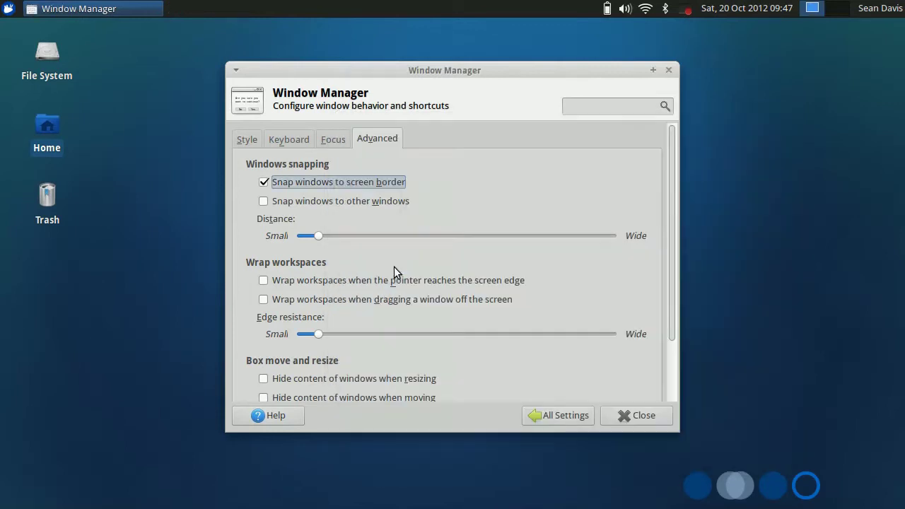
- Return to the overview of all settings, look through its categories and the System applications, and close the Settings Manager
{"action": "left_click", "coordinate": [545, 414]}
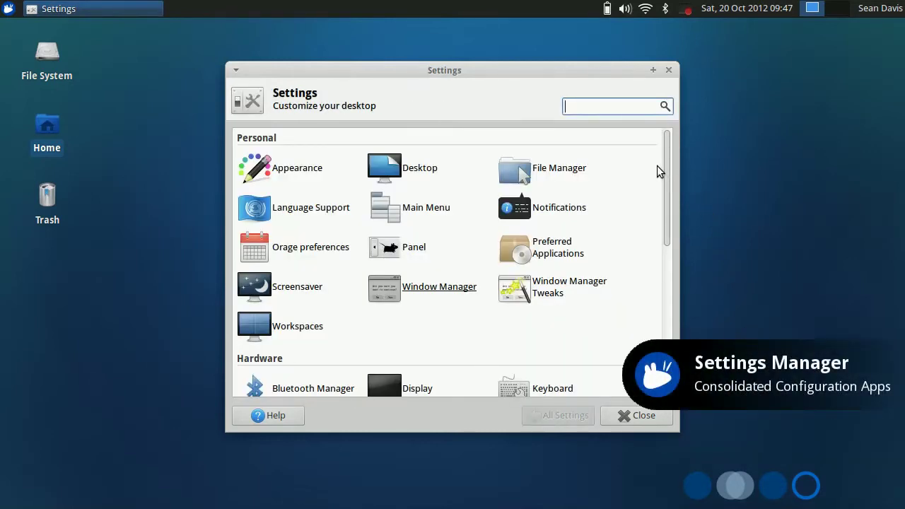
{"action": "left_click_drag", "start_coordinate": [665, 168], "coordinate": [677, 334]}
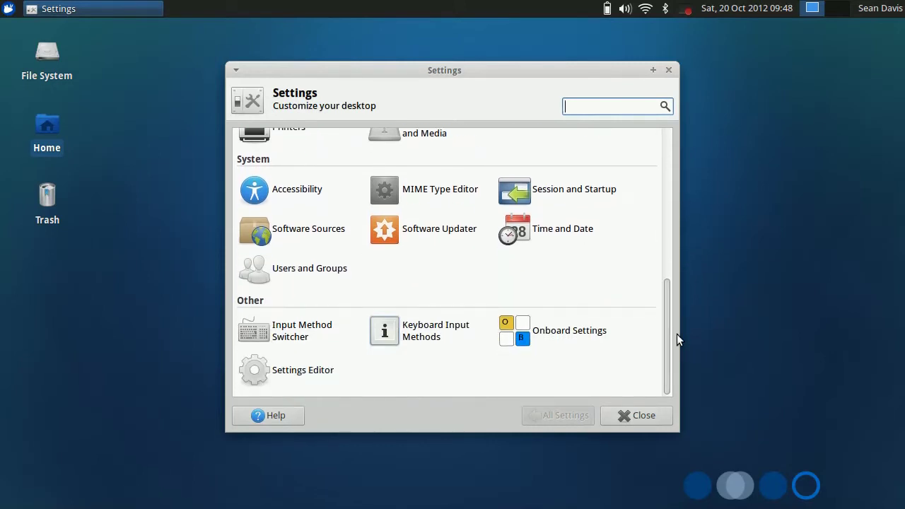
{"action": "left_click", "coordinate": [8, 8]}
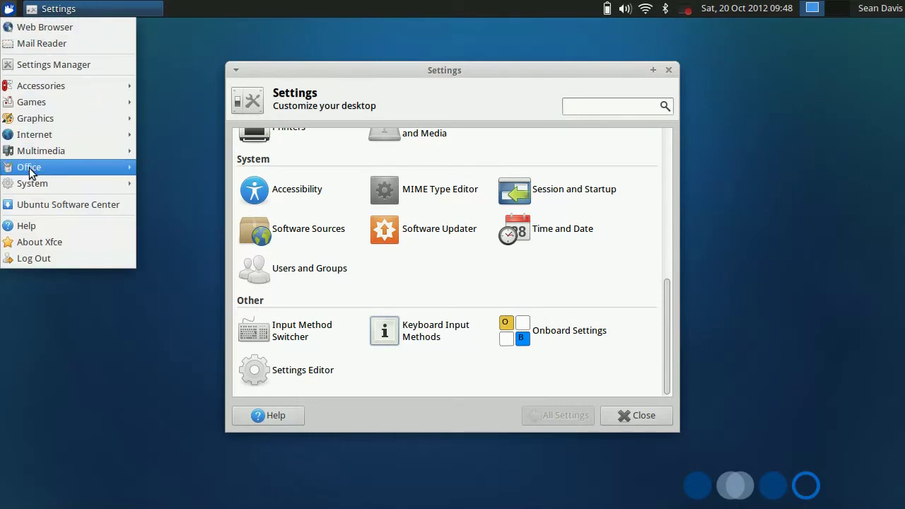
{"action": "mouse_move", "coordinate": [27, 188]}
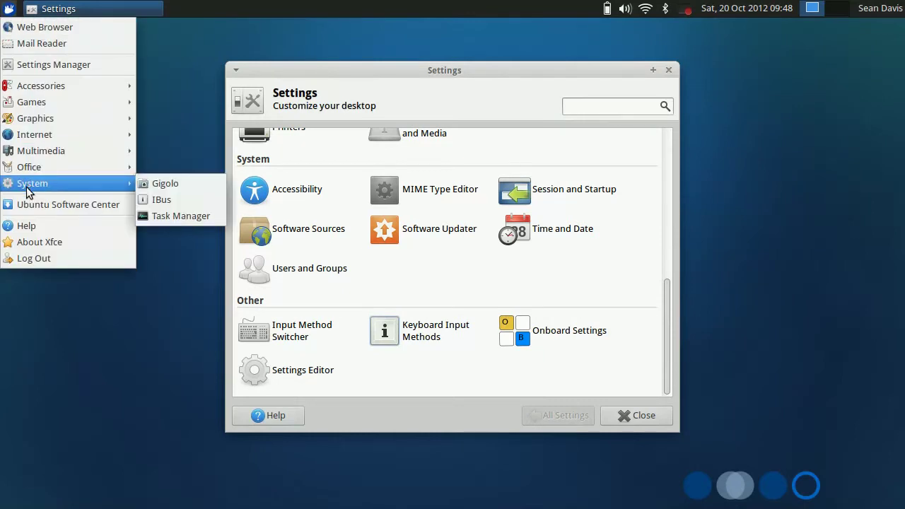
{"action": "left_click", "coordinate": [669, 334]}
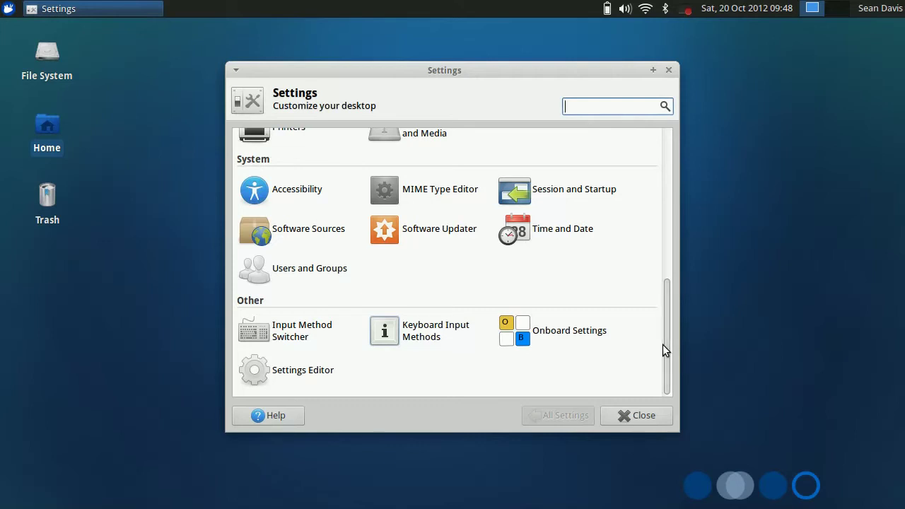
{"action": "left_click_drag", "start_coordinate": [663, 345], "coordinate": [662, 182]}
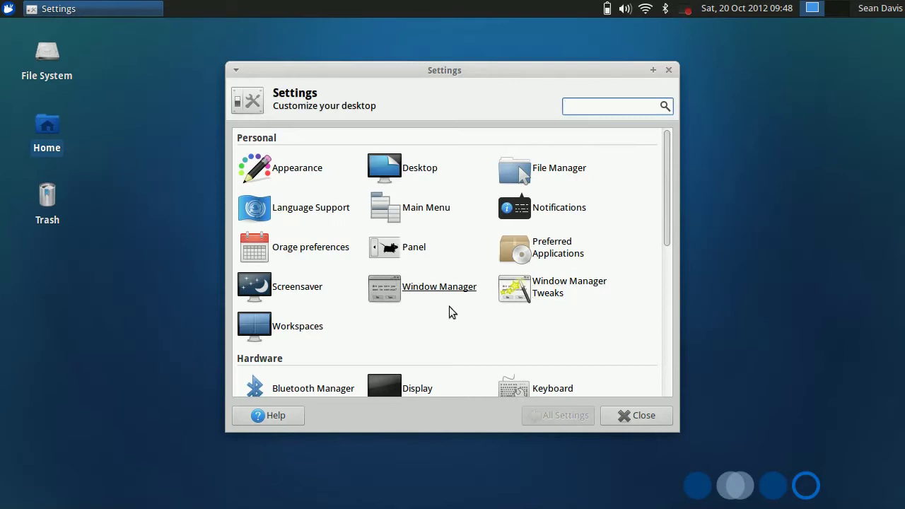
{"action": "left_click", "coordinate": [640, 415]}
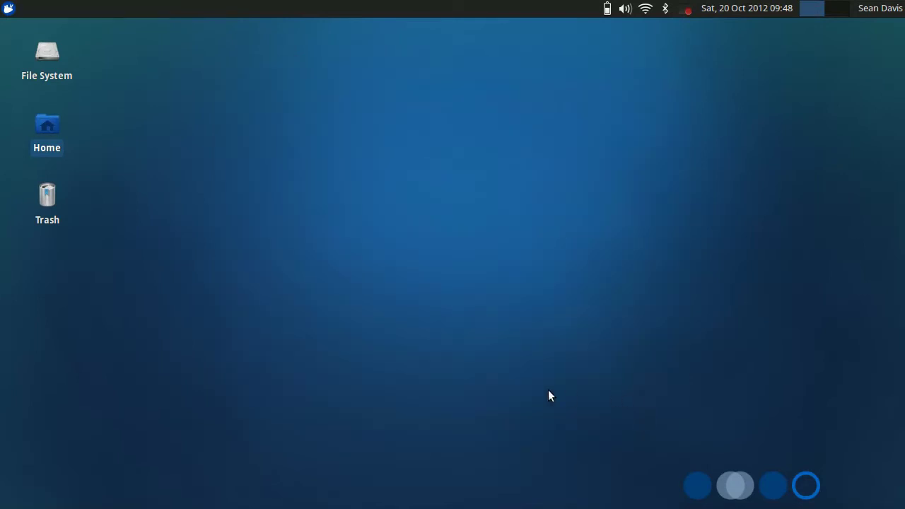
- Launch Catfish File Search from the Accessories applications
{"action": "left_click", "coordinate": [6, 8]}
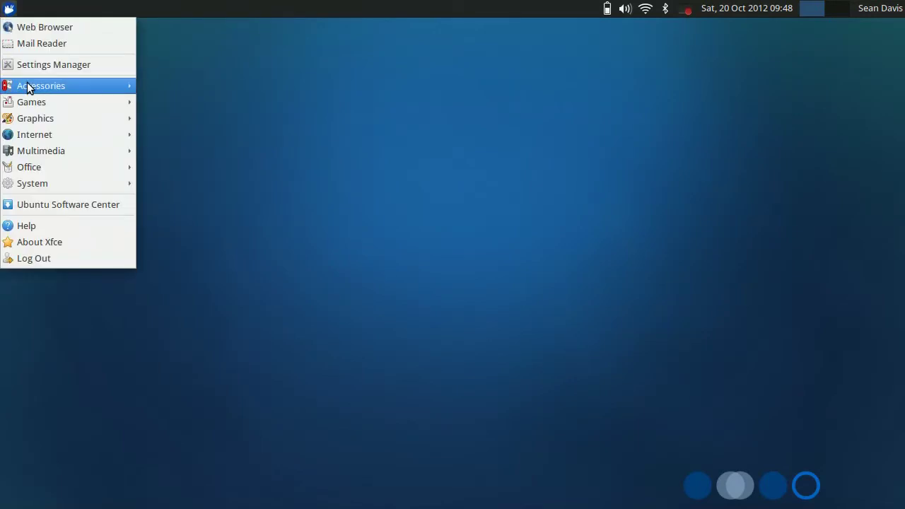
{"action": "mouse_move", "coordinate": [28, 88]}
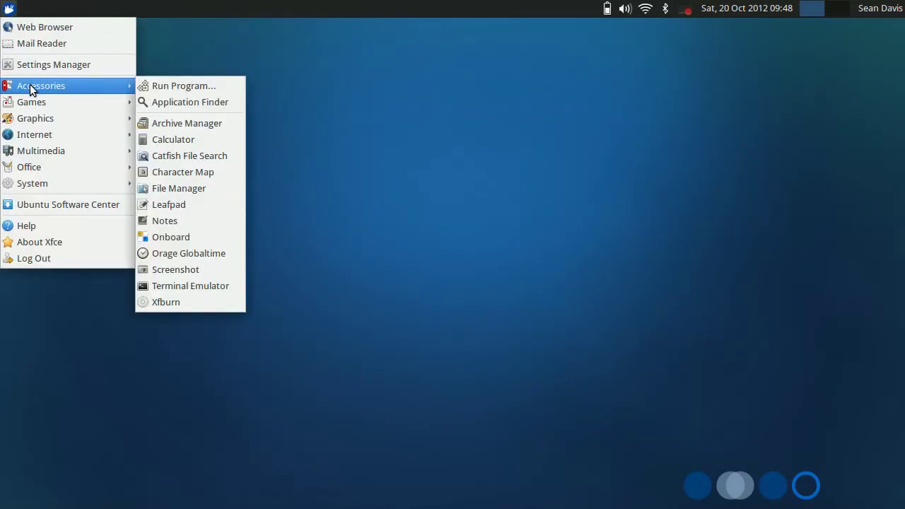
{"action": "left_click", "coordinate": [222, 156]}
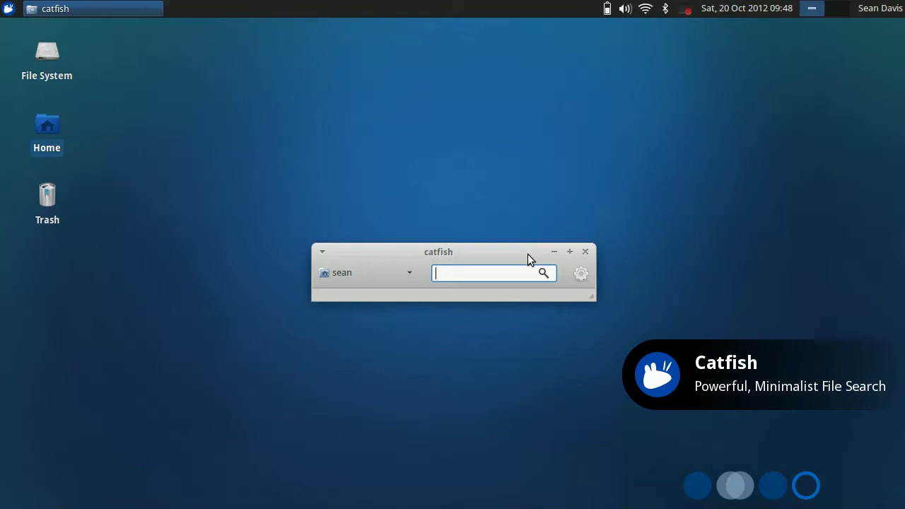
- View the About information for Catfish and close it
{"action": "left_click", "coordinate": [579, 274]}
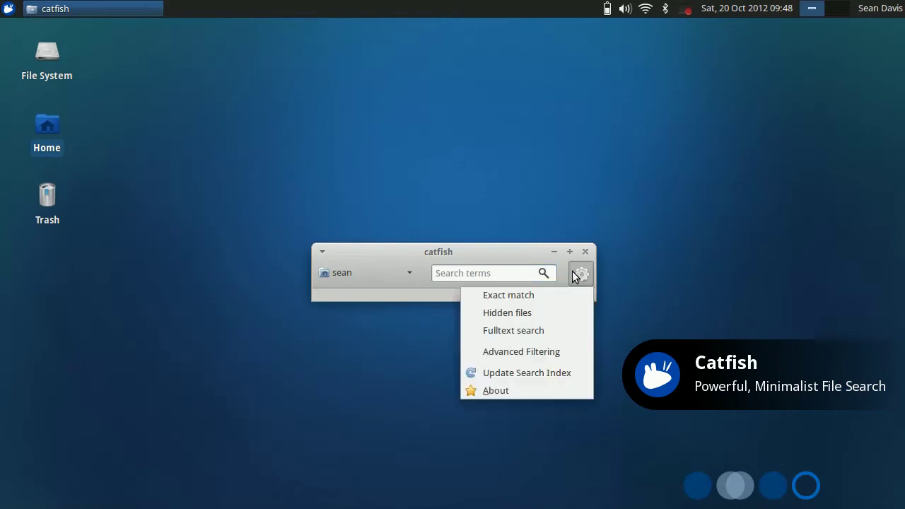
{"action": "left_click", "coordinate": [553, 391]}
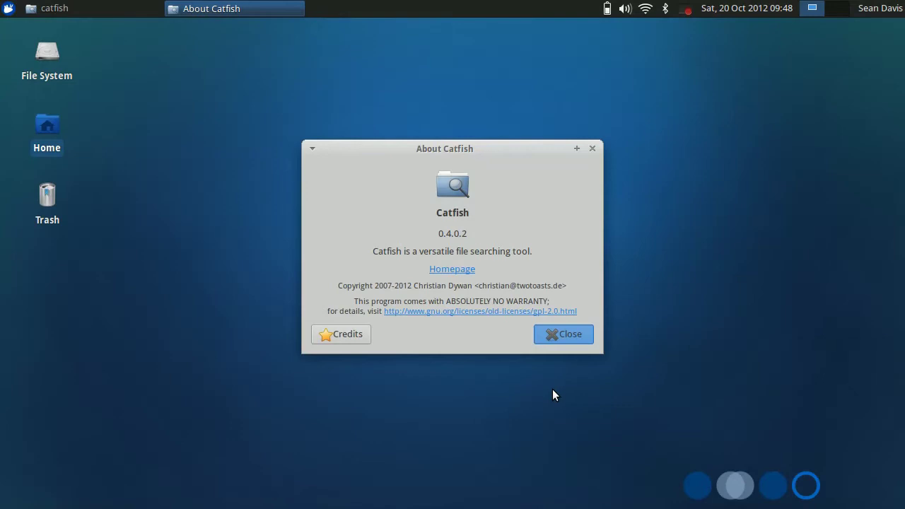
{"action": "left_click", "coordinate": [557, 339]}
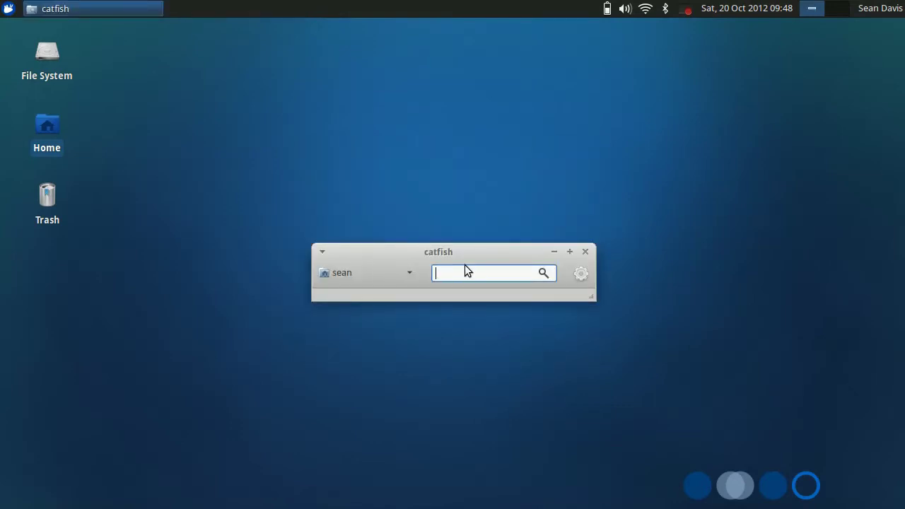
- Search the home folder for "catfish", reposition the results window and maximize it
{"action": "type", "text": "catfish"}
{"action": "key", "text": "Return"}
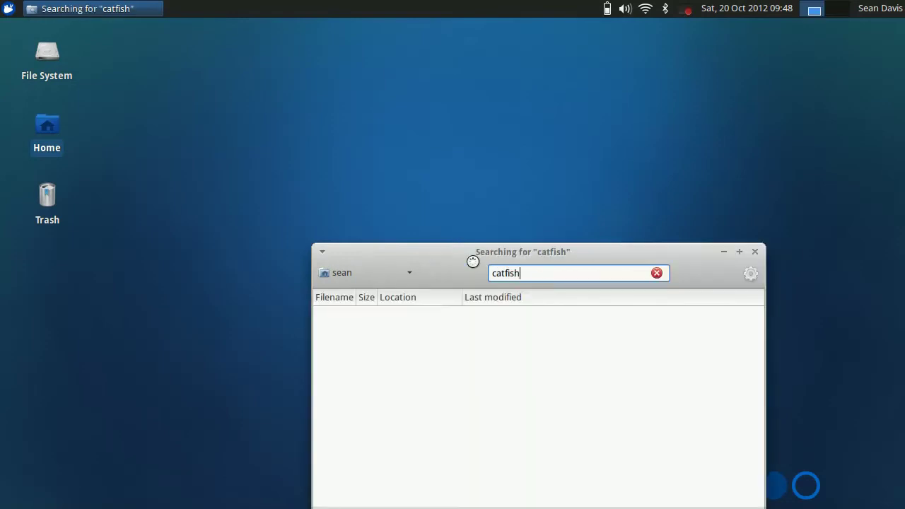
{"action": "left_click_drag", "start_coordinate": [493, 253], "coordinate": [435, 114]}
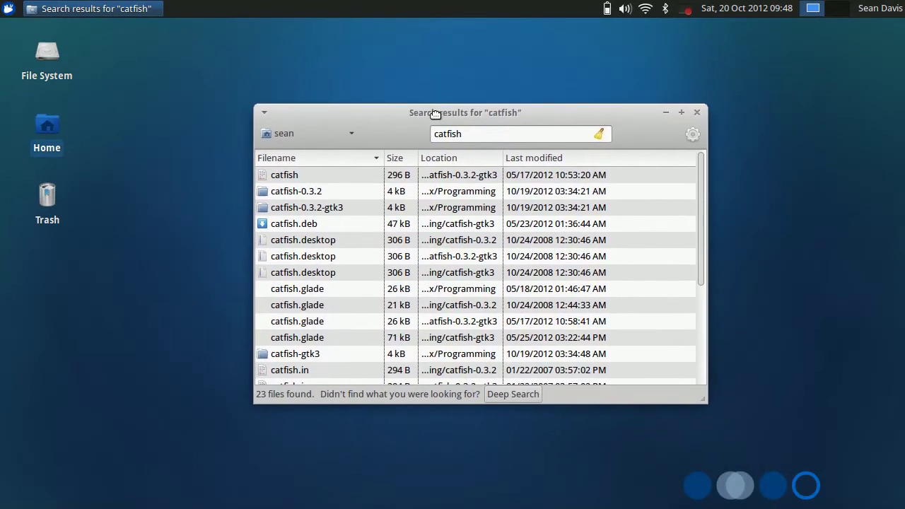
{"action": "left_click", "coordinate": [435, 115]}
{"action": "left_click", "coordinate": [682, 111]}
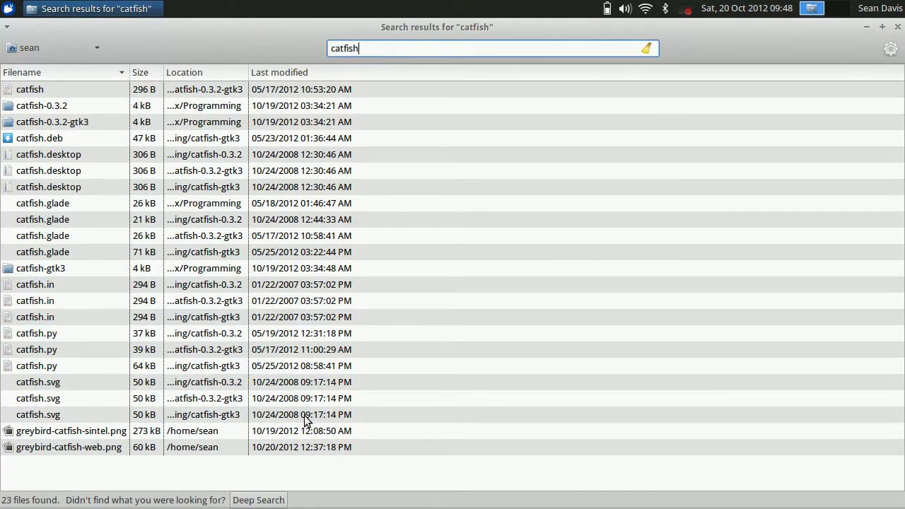
- Sort the search results by last modified date, location and size, ending with a sort by filename
{"action": "left_click", "coordinate": [318, 75]}
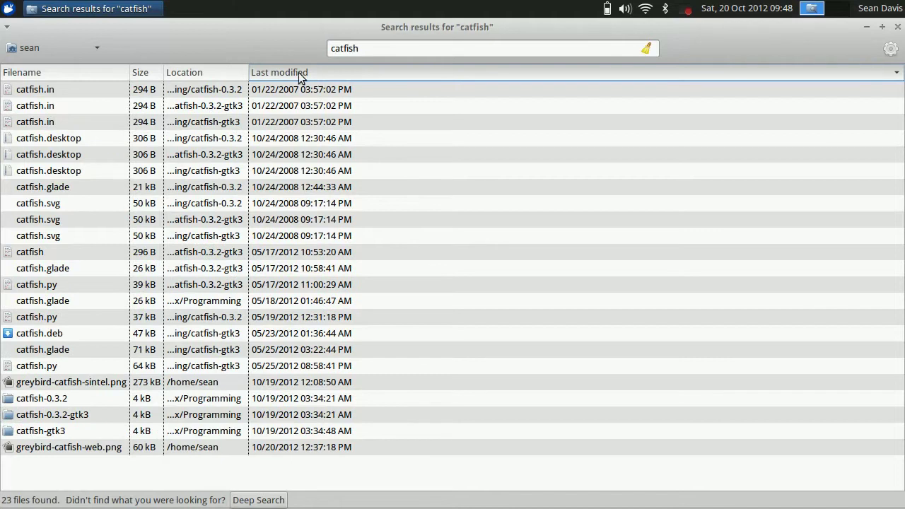
{"action": "left_click", "coordinate": [210, 71]}
{"action": "left_click", "coordinate": [155, 78]}
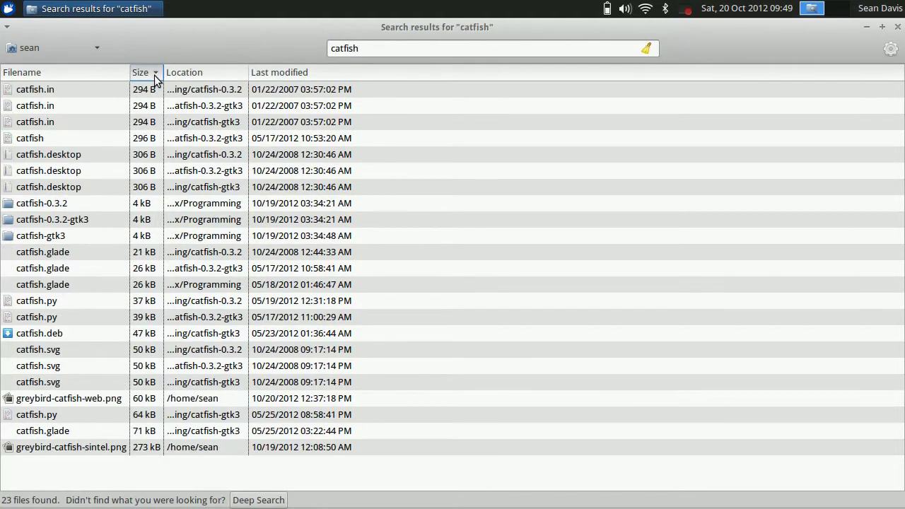
{"action": "left_click", "coordinate": [110, 78]}
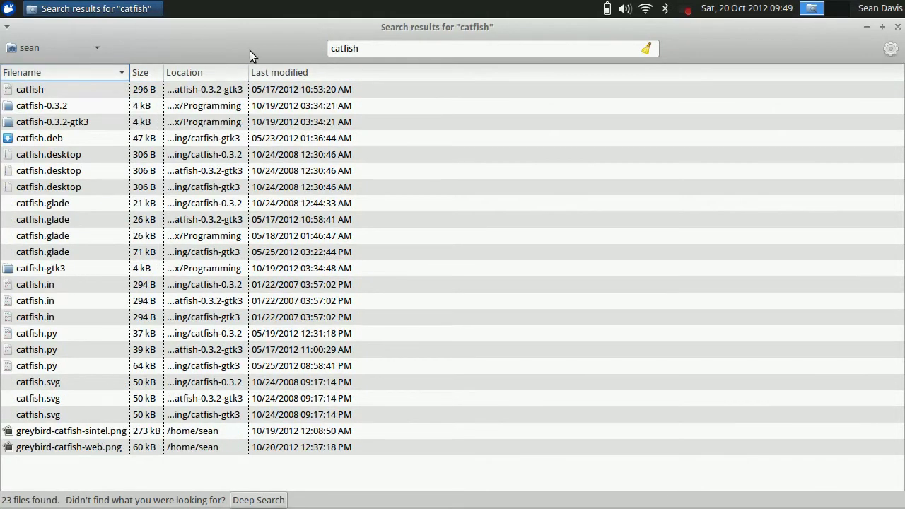
- Enable Advanced Filtering for the search results and limit them to files from the past week
{"action": "left_click", "coordinate": [888, 49]}
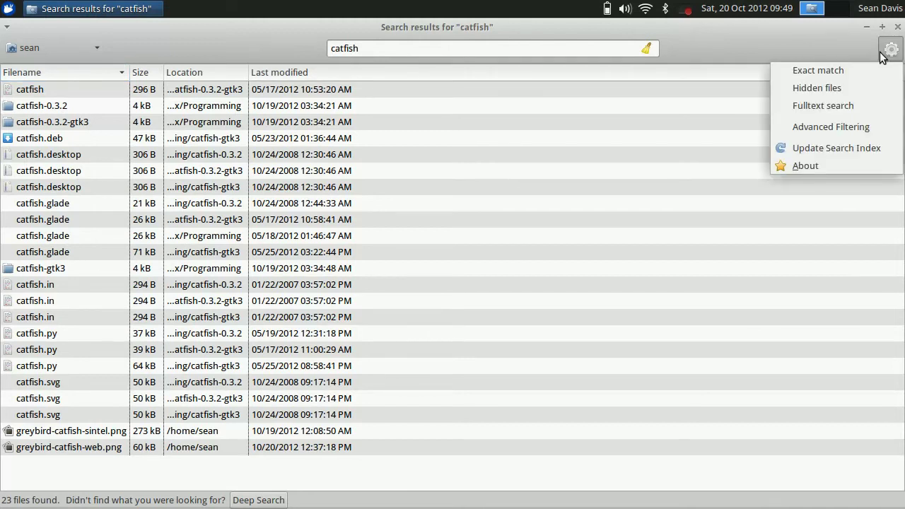
{"action": "left_click", "coordinate": [864, 131]}
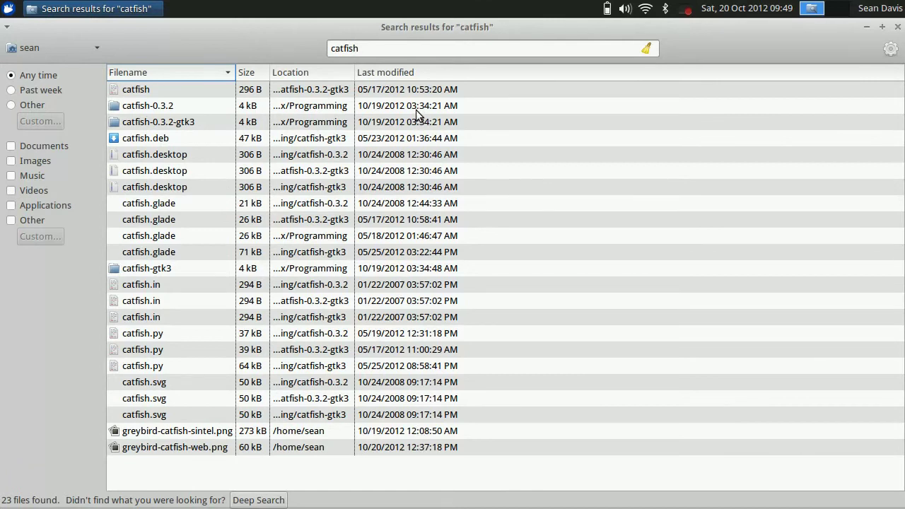
{"action": "left_click", "coordinate": [10, 92]}
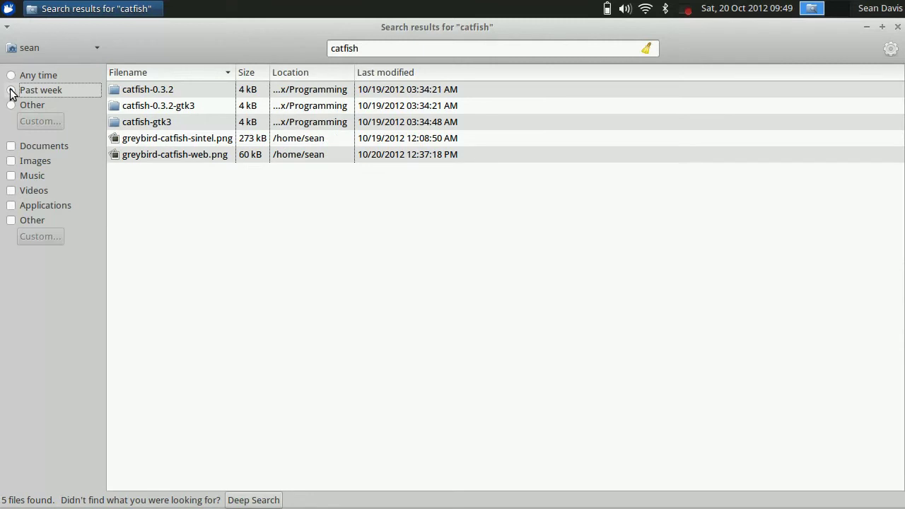
- Try a custom time range starting on 2 July 2012, cancel it and return the time filter to Any time
{"action": "left_click", "coordinate": [11, 105]}
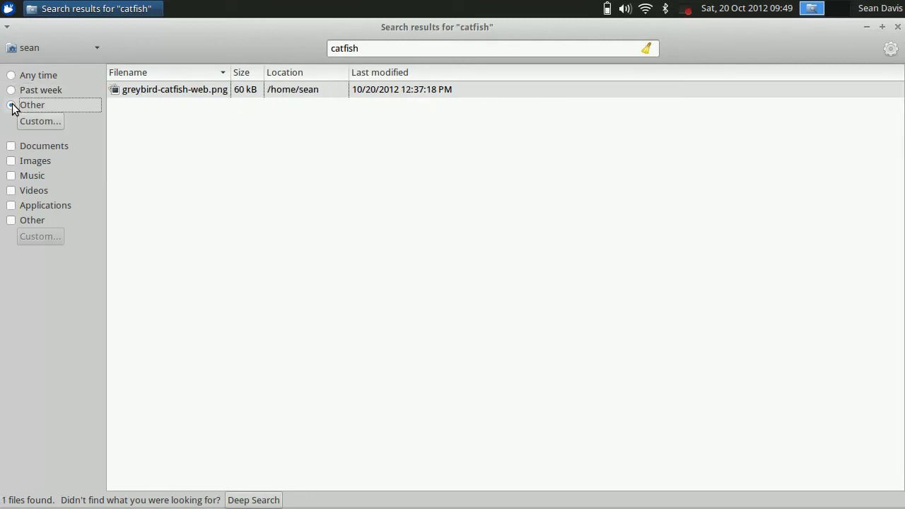
{"action": "left_click", "coordinate": [36, 123]}
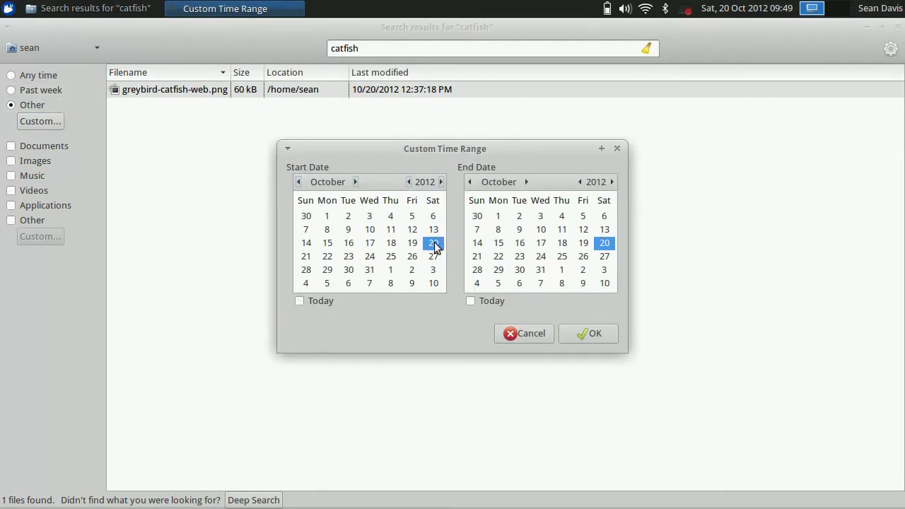
{"action": "left_click", "coordinate": [414, 244]}
{"action": "left_click", "coordinate": [393, 244]}
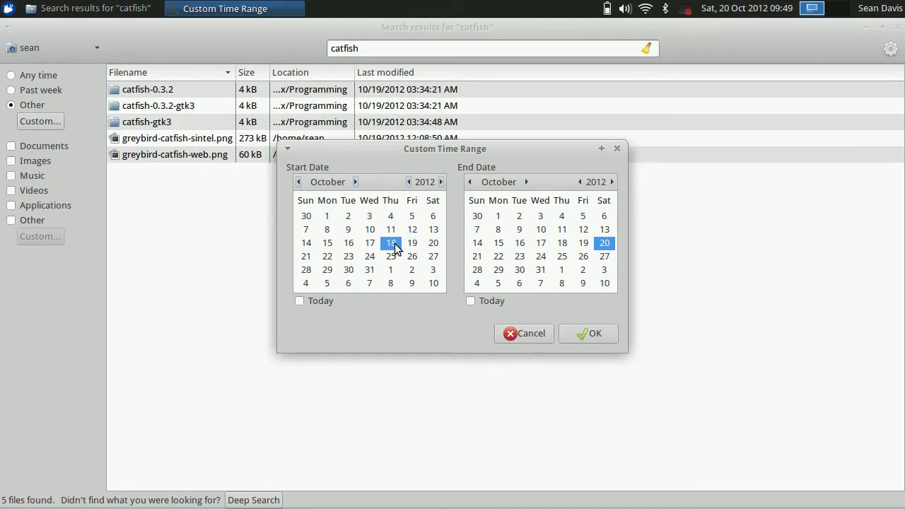
{"action": "key", "text": "Left"}
{"action": "left_click", "coordinate": [340, 247]}
{"action": "left_click", "coordinate": [328, 247]}
{"action": "left_click", "coordinate": [316, 247]}
{"action": "left_click", "coordinate": [314, 218]}
{"action": "left_click", "coordinate": [312, 218]}
{"action": "left_click", "coordinate": [311, 218]}
{"action": "left_click", "coordinate": [310, 218]}
{"action": "left_click", "coordinate": [326, 216]}
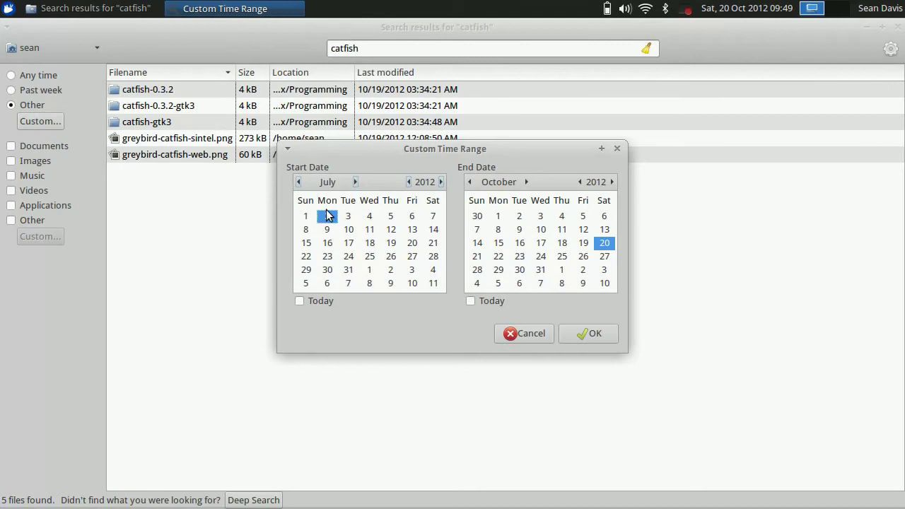
{"action": "left_click", "coordinate": [549, 335]}
{"action": "left_click", "coordinate": [12, 91]}
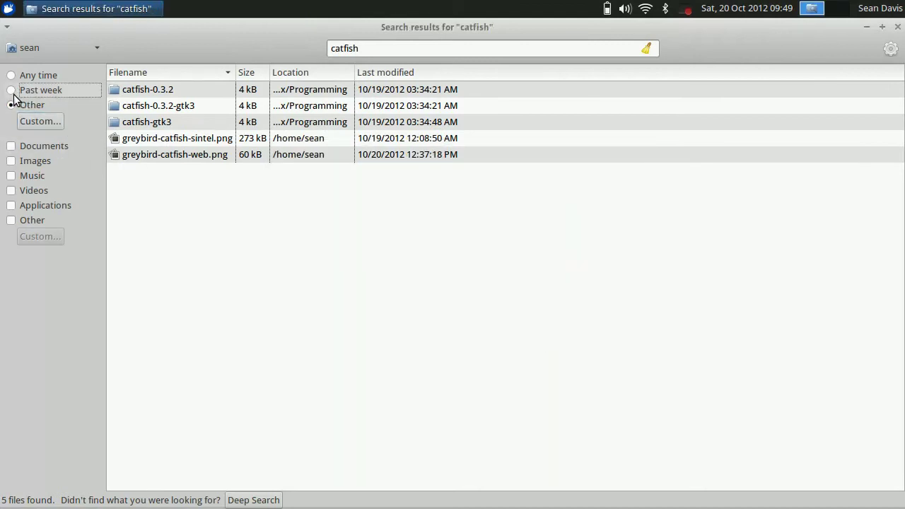
{"action": "left_click", "coordinate": [12, 75]}
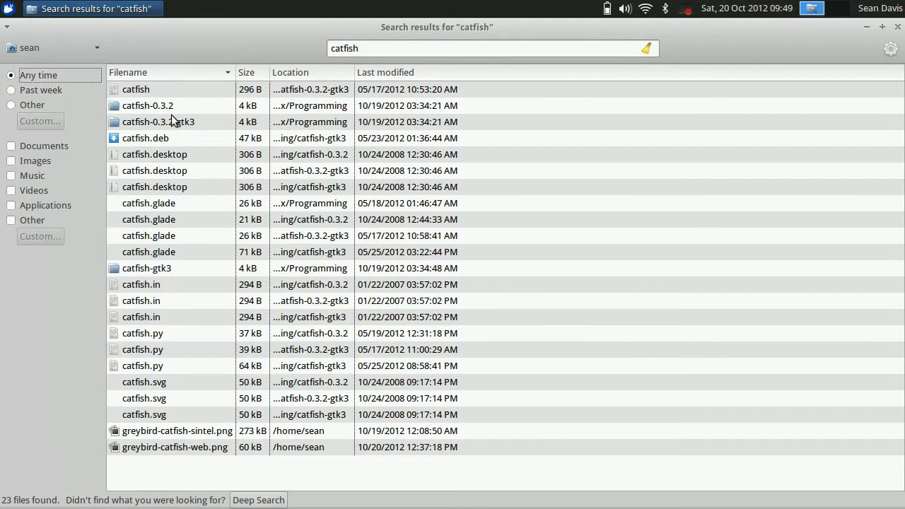
- Filter the results by Documents, Images, Music, Videos and Applications one at a time, clearing each filter after viewing it
{"action": "left_click", "coordinate": [12, 149]}
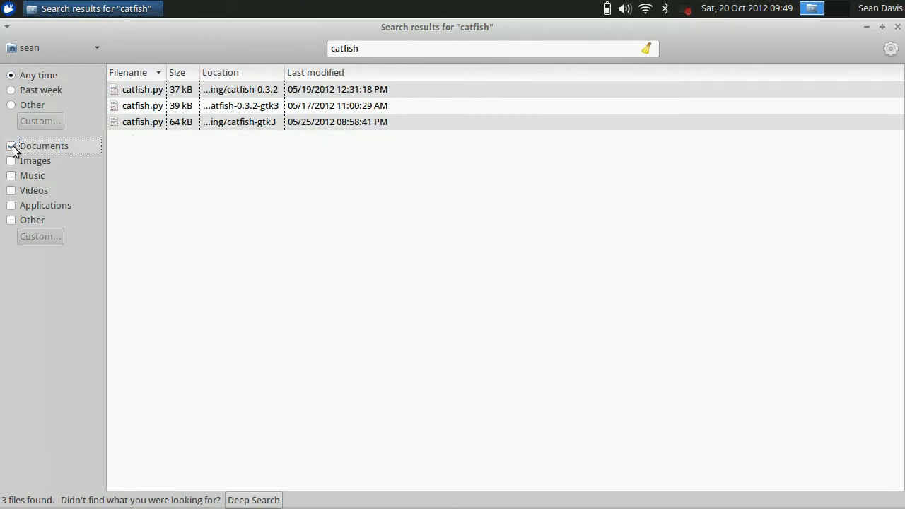
{"action": "left_click", "coordinate": [13, 148]}
{"action": "left_click", "coordinate": [11, 162]}
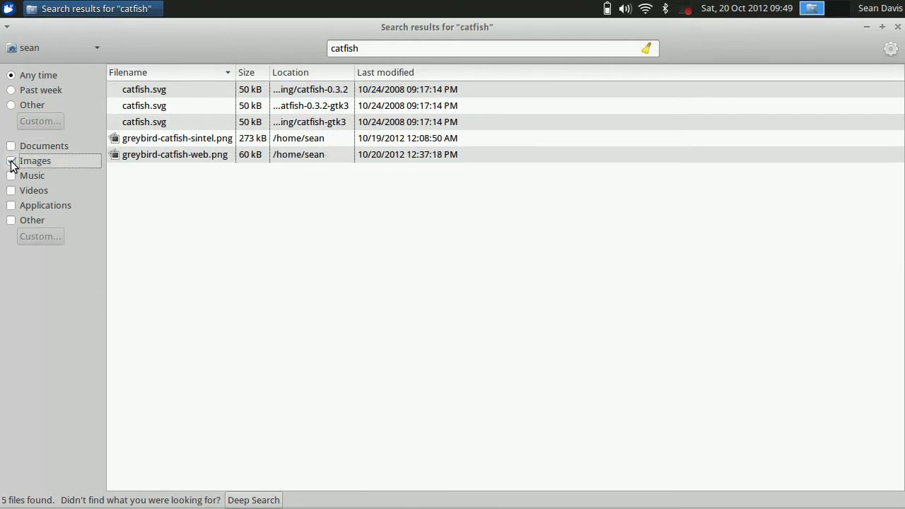
{"action": "left_click", "coordinate": [11, 163]}
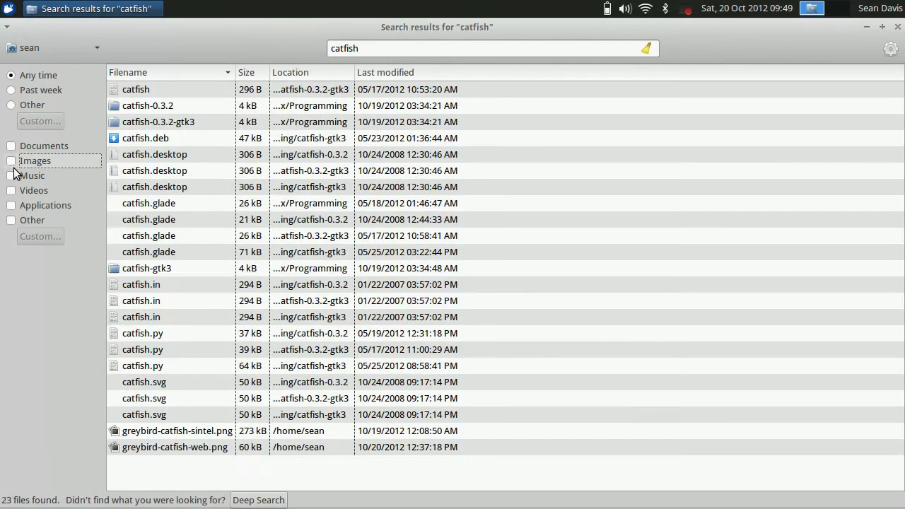
{"action": "left_click", "coordinate": [13, 177]}
{"action": "left_click", "coordinate": [14, 178]}
{"action": "left_click", "coordinate": [12, 192]}
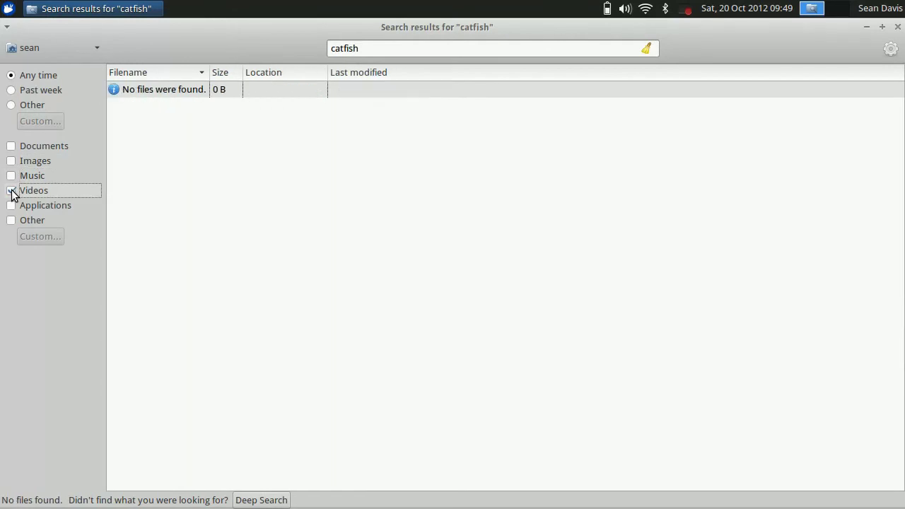
{"action": "left_click", "coordinate": [11, 192]}
{"action": "left_click", "coordinate": [12, 207]}
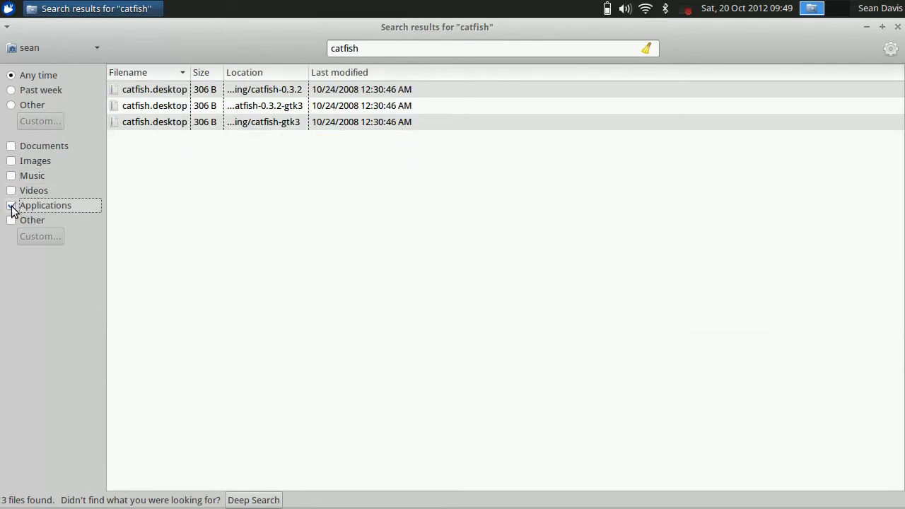
{"action": "left_click", "coordinate": [11, 206]}
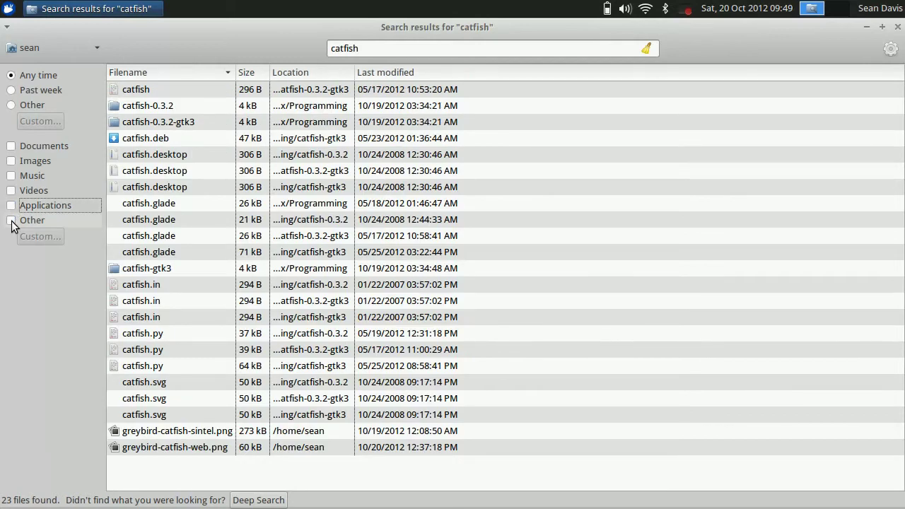
- Clear the search term and update the search index, authorizing it with the administrator password
{"action": "left_click", "coordinate": [646, 49]}
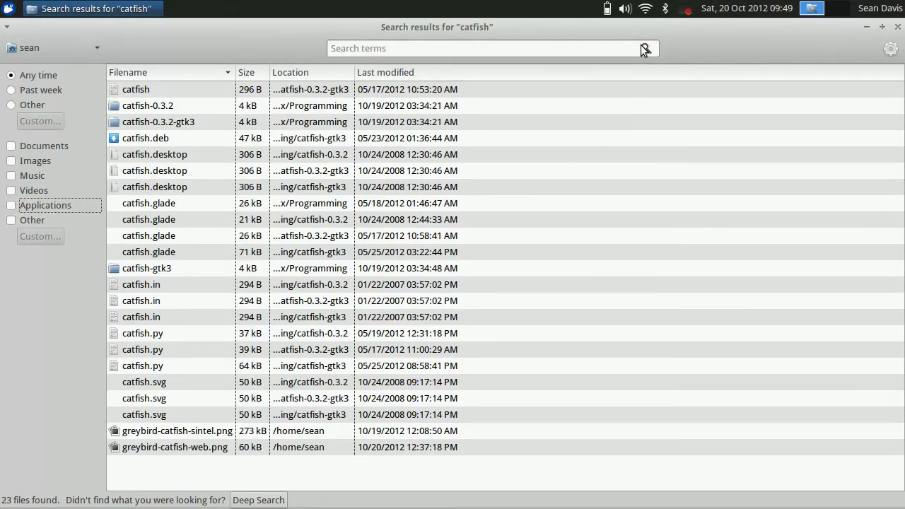
{"action": "left_click", "coordinate": [891, 48]}
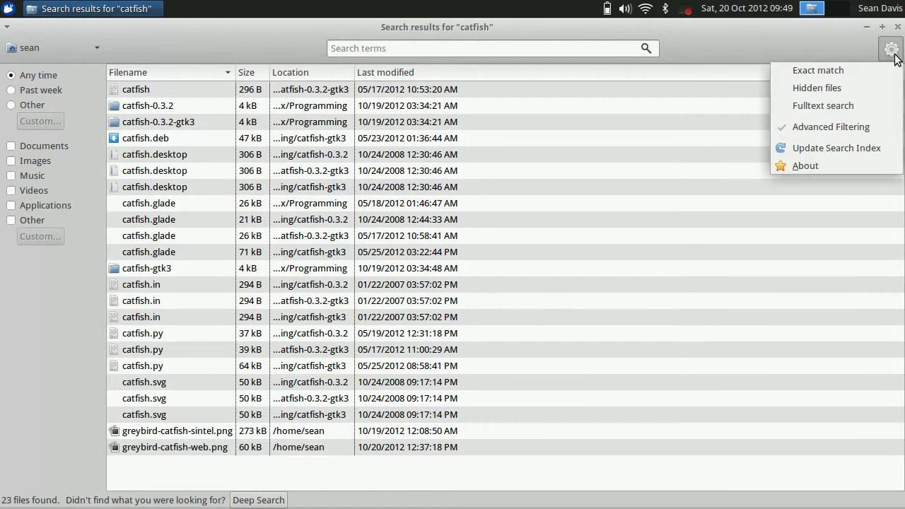
{"action": "left_click", "coordinate": [864, 147]}
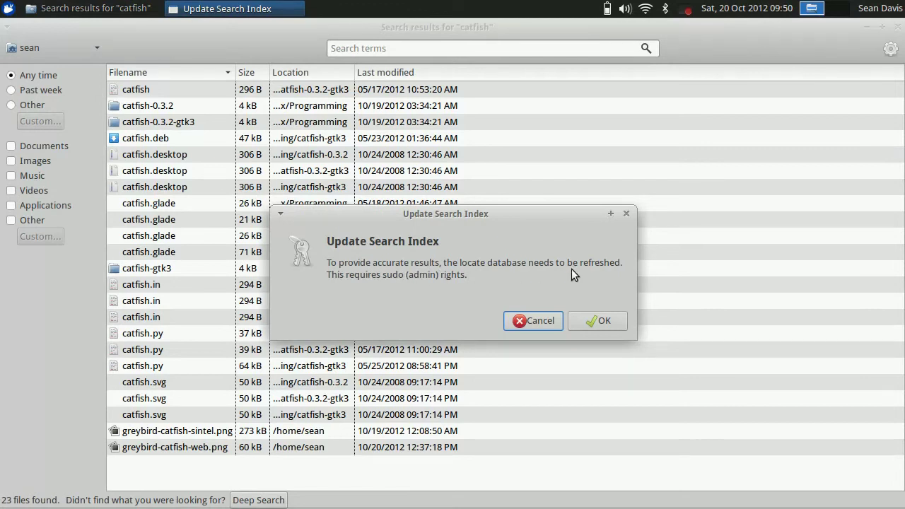
{"action": "left_click", "coordinate": [590, 320]}
{"action": "type", "text": "********"}
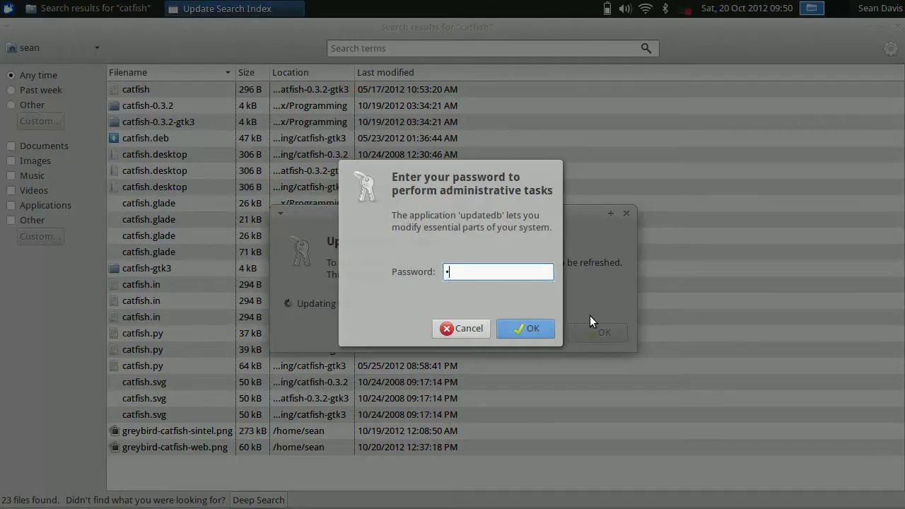
{"action": "type", "text": "****"}
{"action": "key", "text": "Return"}
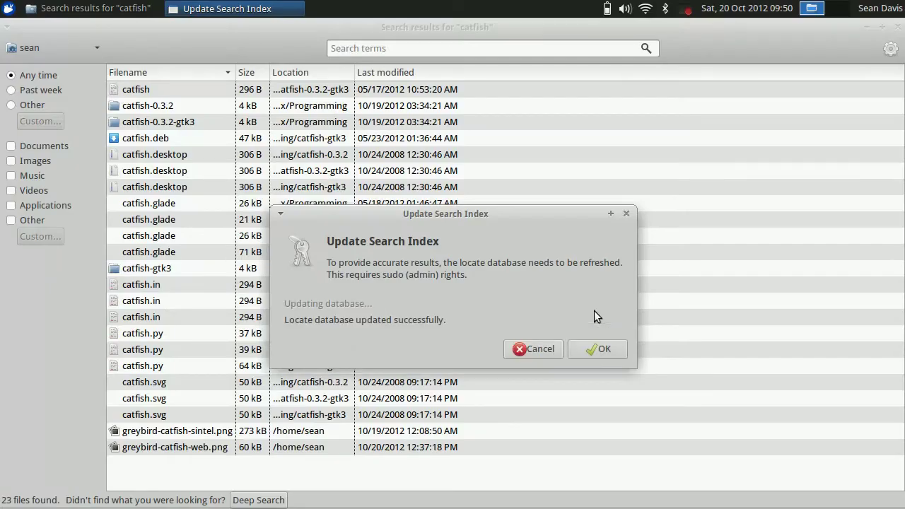
{"action": "left_click", "coordinate": [600, 347]}
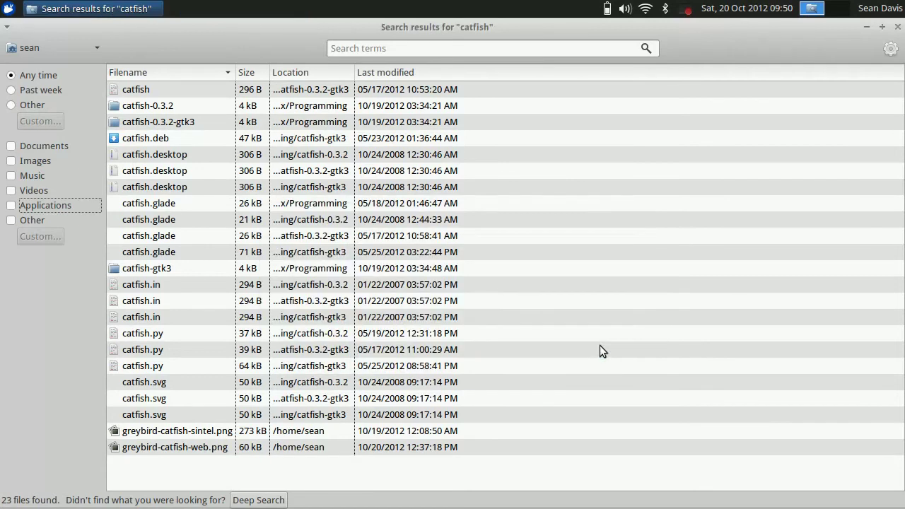
- Close Catfish and launch the Parole media player from the Multimedia applications
{"action": "left_click", "coordinate": [898, 27]}
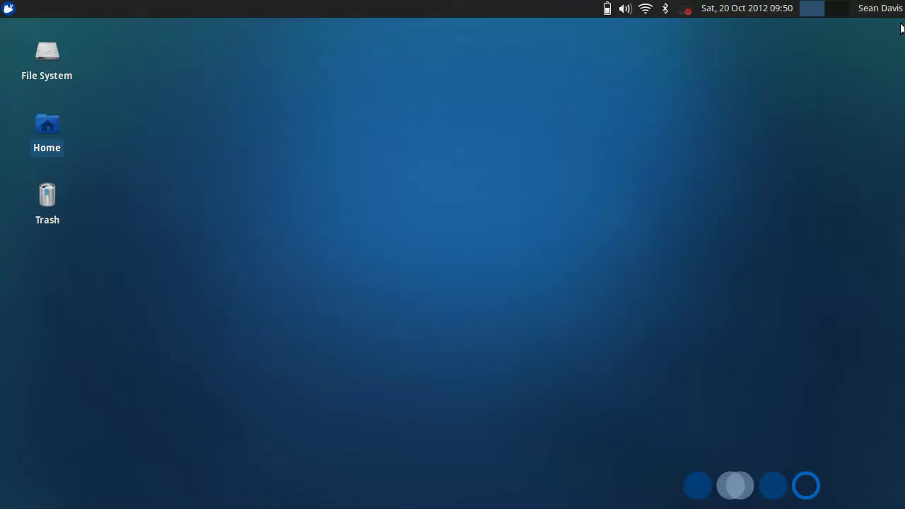
{"action": "left_click", "coordinate": [515, 99]}
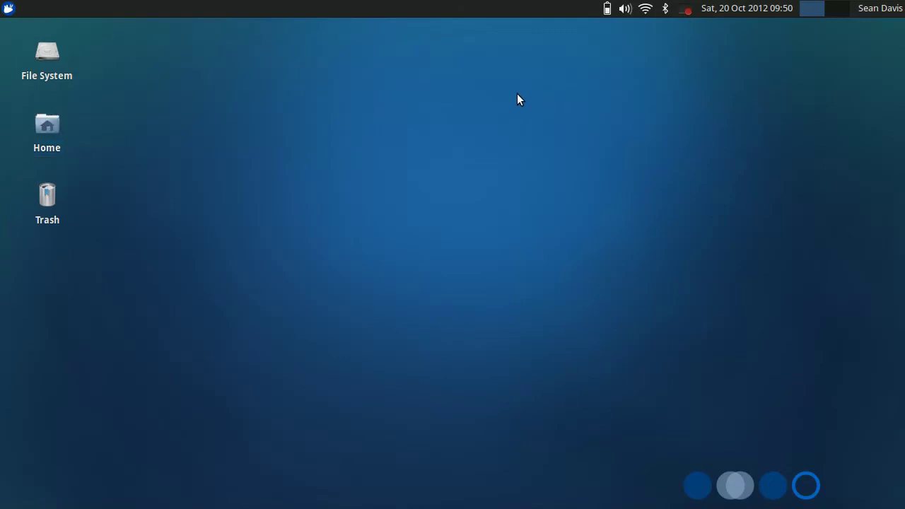
{"action": "left_click", "coordinate": [7, 8]}
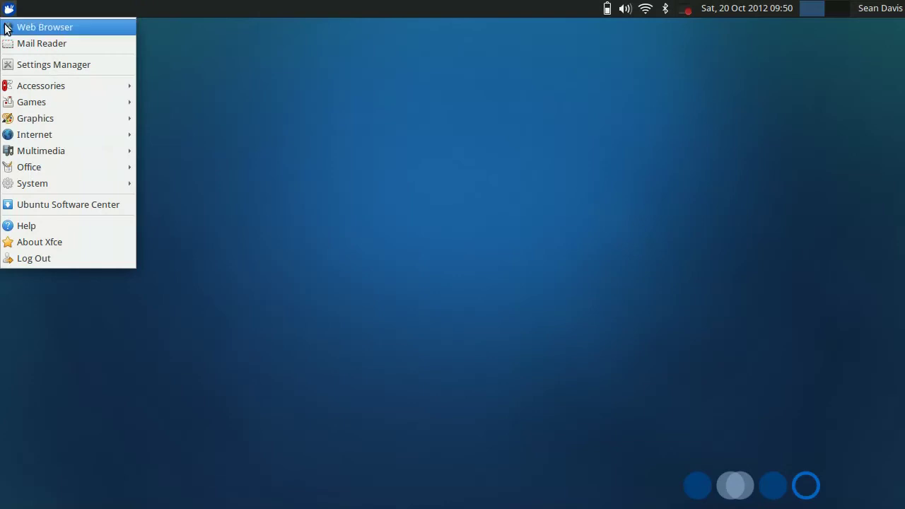
{"action": "mouse_move", "coordinate": [45, 152]}
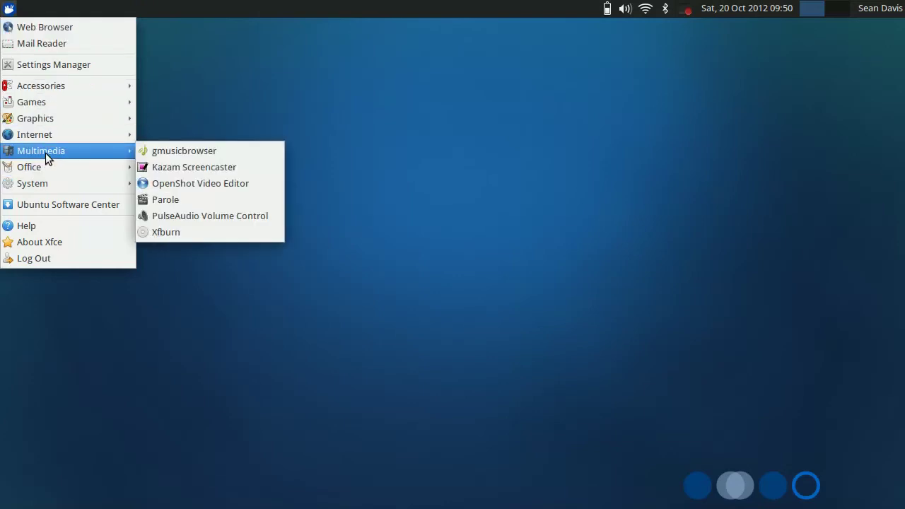
{"action": "left_click", "coordinate": [198, 197]}
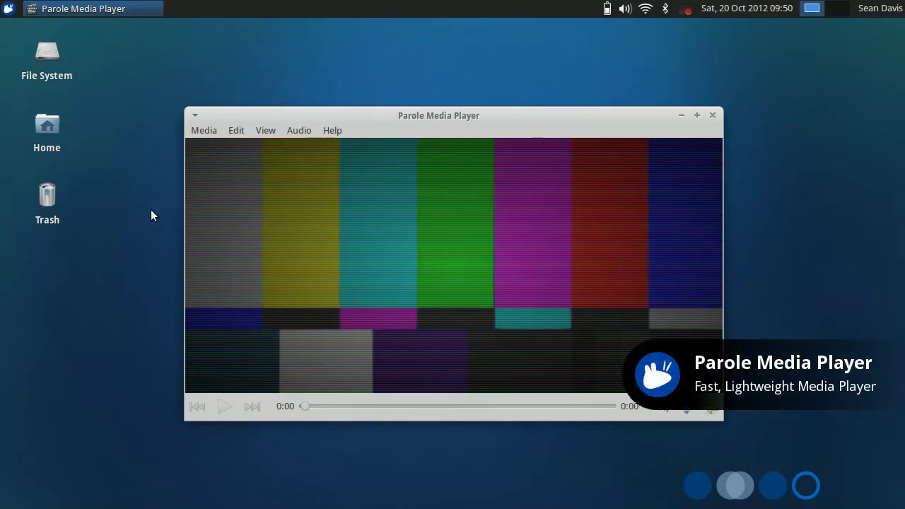
- View Parole's About information, highlight the program name and version, and close the dialog
{"action": "left_click", "coordinate": [338, 131]}
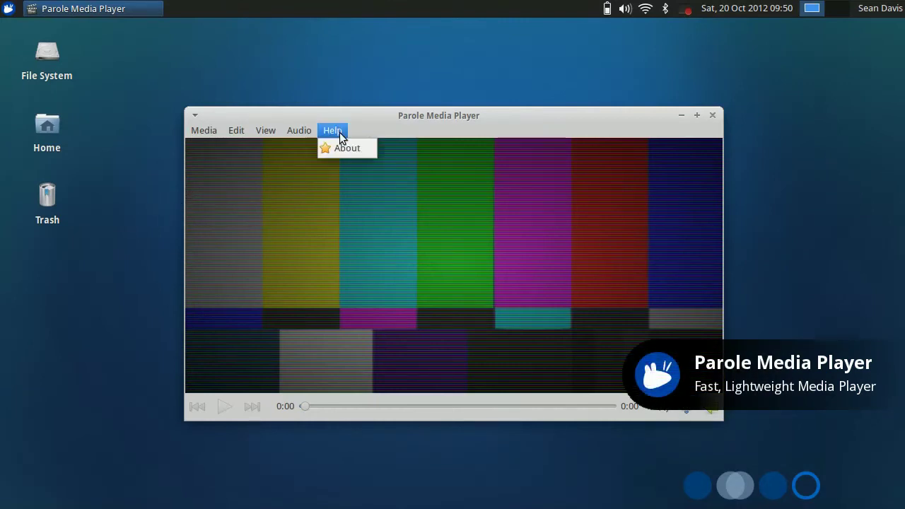
{"action": "left_click", "coordinate": [345, 145]}
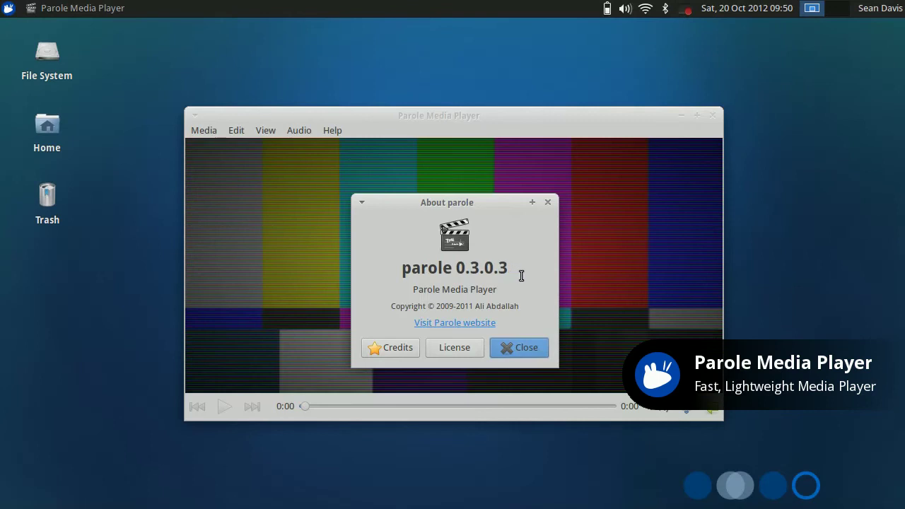
{"action": "left_click_drag", "start_coordinate": [509, 268], "coordinate": [394, 271]}
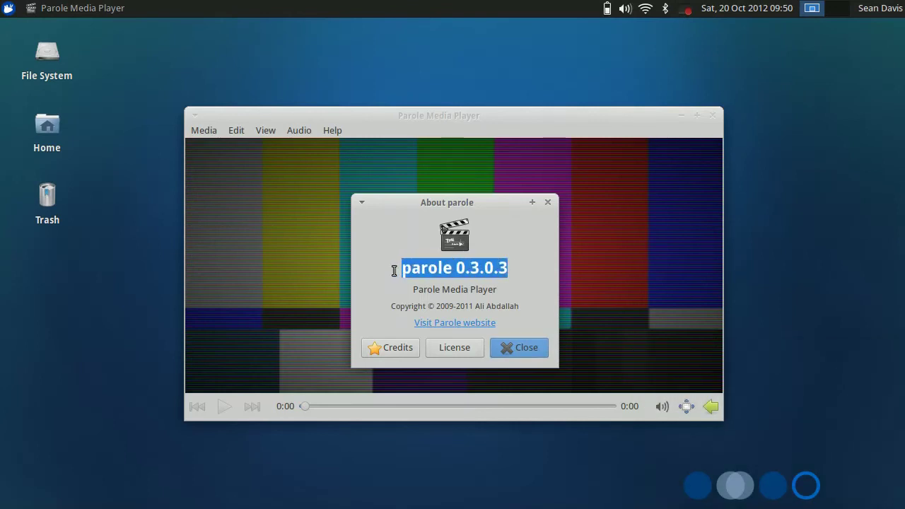
{"action": "left_click", "coordinate": [524, 347]}
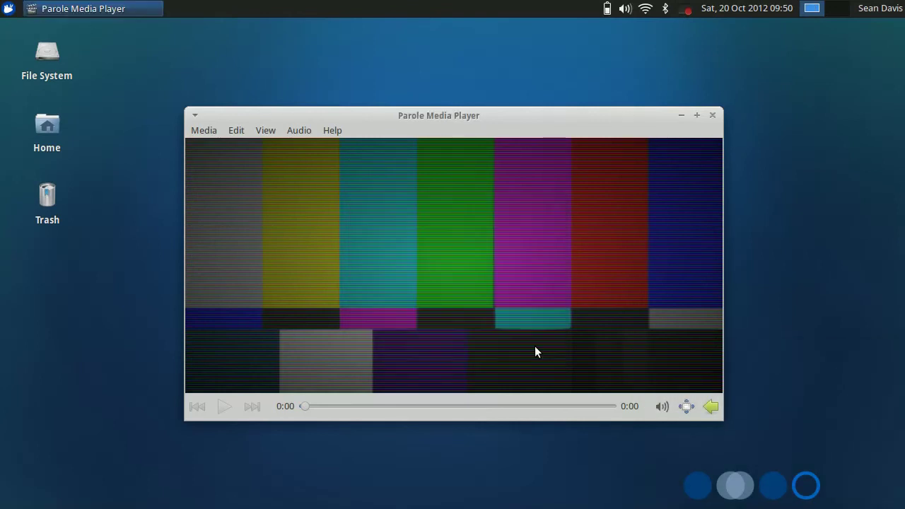
- Play sintel_trailer-720p.ogv from the Downloads folder and skip ahead to about 00:25 and 00:36
{"action": "left_click", "coordinate": [200, 131]}
{"action": "mouse_move", "coordinate": [234, 129]}
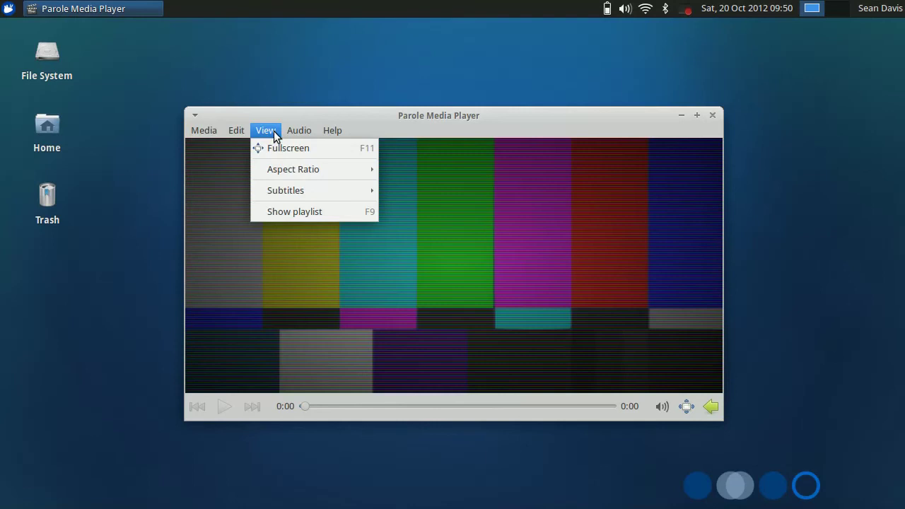
{"action": "mouse_move", "coordinate": [302, 138]}
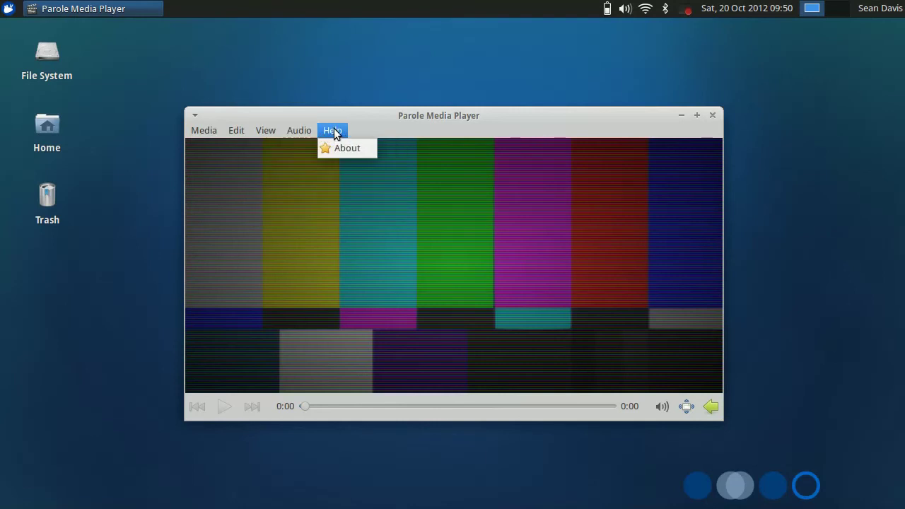
{"action": "mouse_move", "coordinate": [198, 127]}
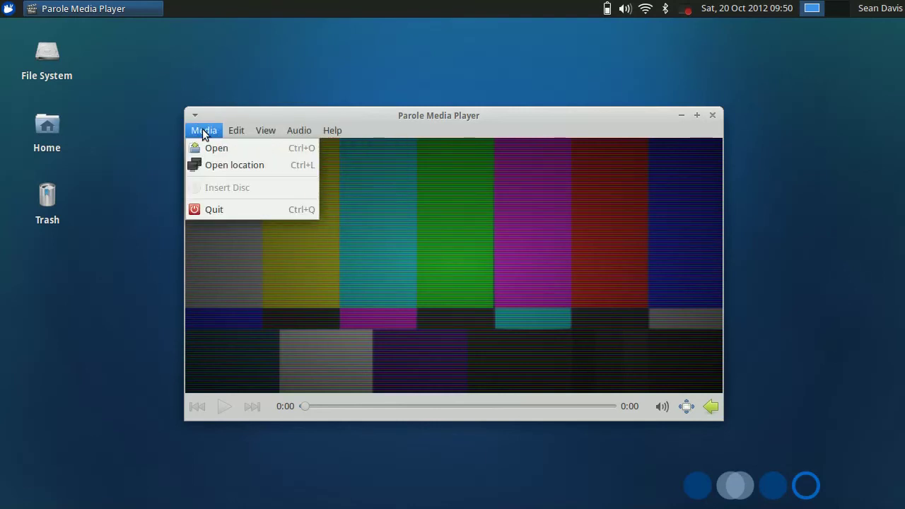
{"action": "left_click", "coordinate": [210, 145]}
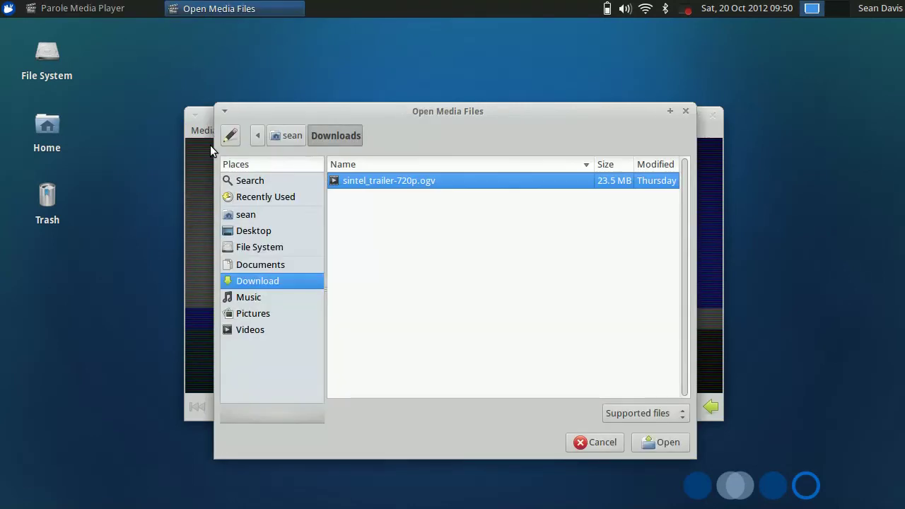
{"action": "double_click", "coordinate": [377, 181]}
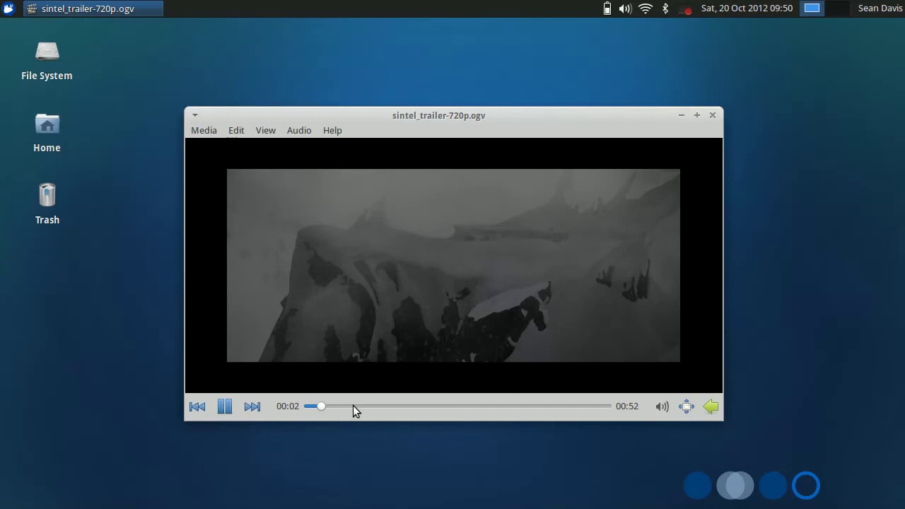
{"action": "left_click_drag", "start_coordinate": [353, 405], "coordinate": [452, 403]}
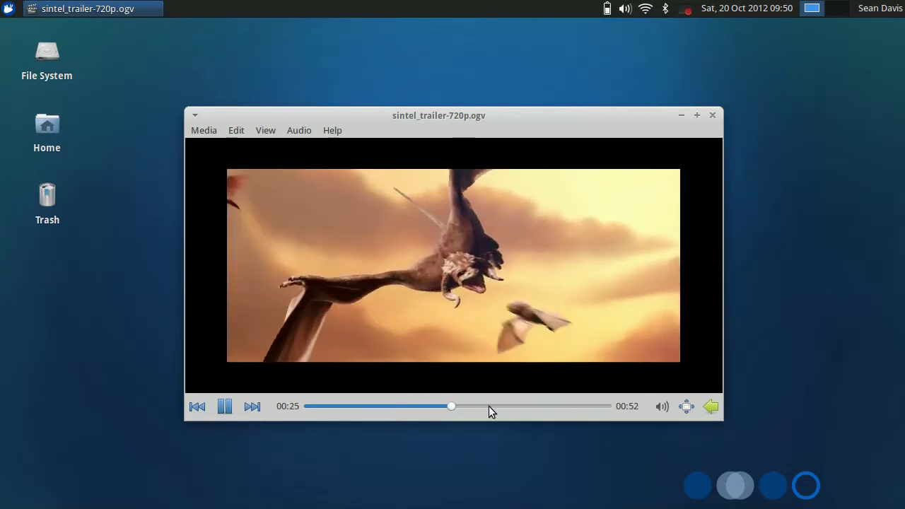
{"action": "left_click", "coordinate": [513, 407]}
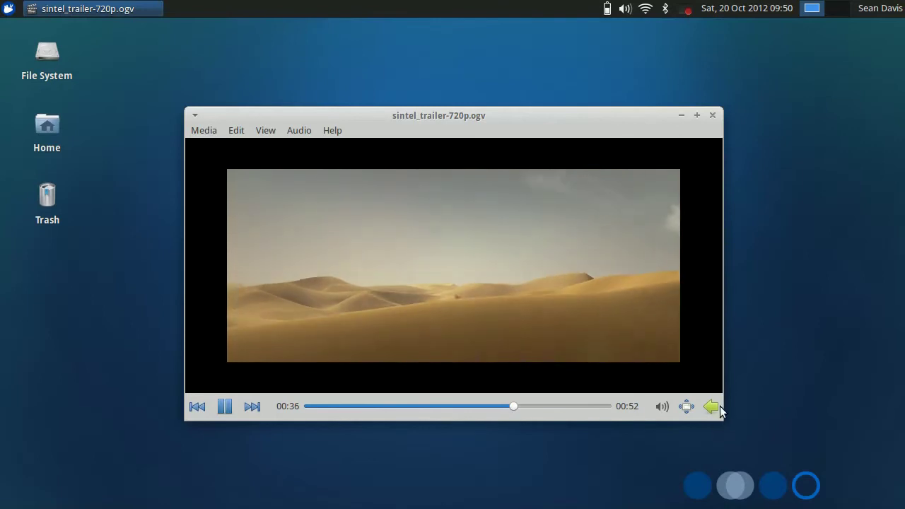
- Show the playlist beside the video, clear its entries using the playlist options, and hide it again
{"action": "left_click", "coordinate": [712, 407]}
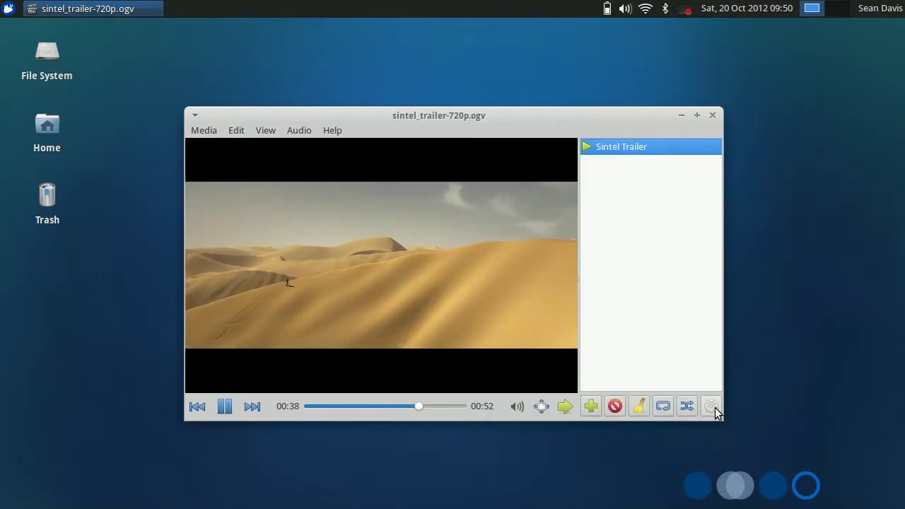
{"action": "mouse_move", "coordinate": [602, 155]}
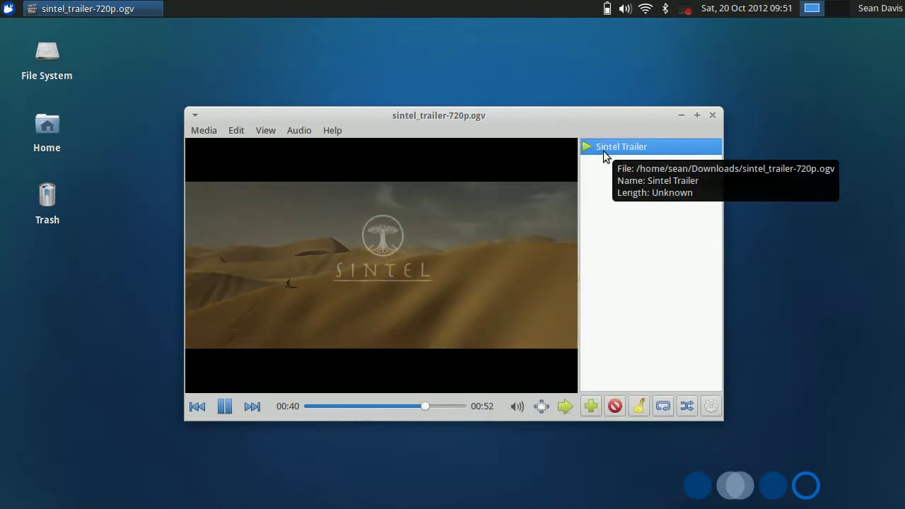
{"action": "left_click", "coordinate": [712, 407]}
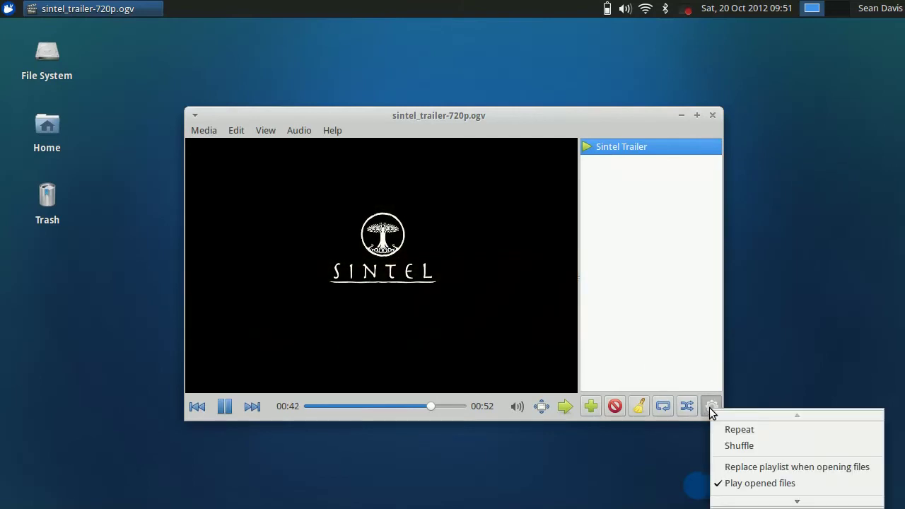
{"action": "mouse_move", "coordinate": [737, 506]}
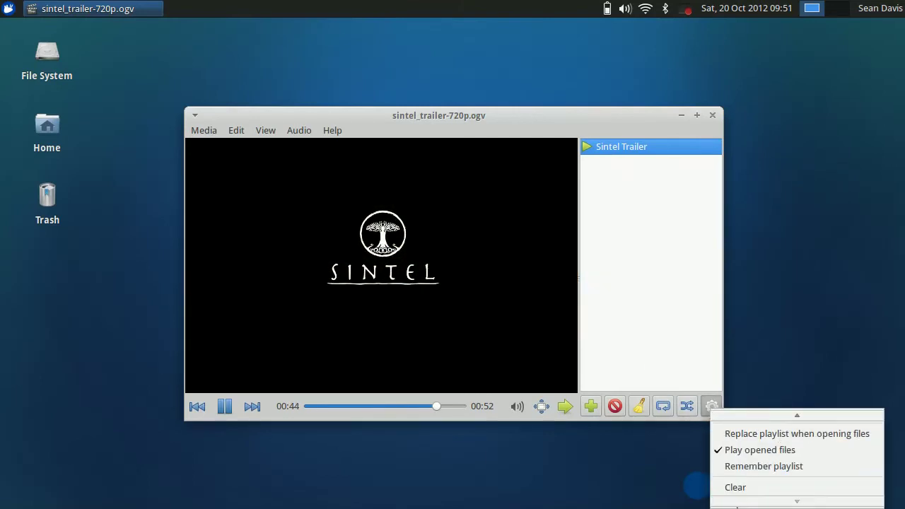
{"action": "left_click", "coordinate": [735, 487]}
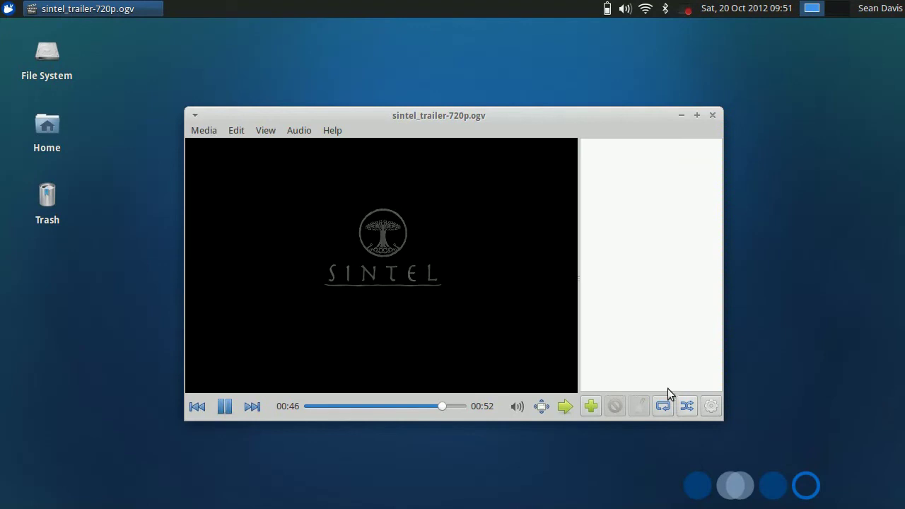
{"action": "left_click", "coordinate": [565, 407]}
{"action": "left_click", "coordinate": [663, 407]}
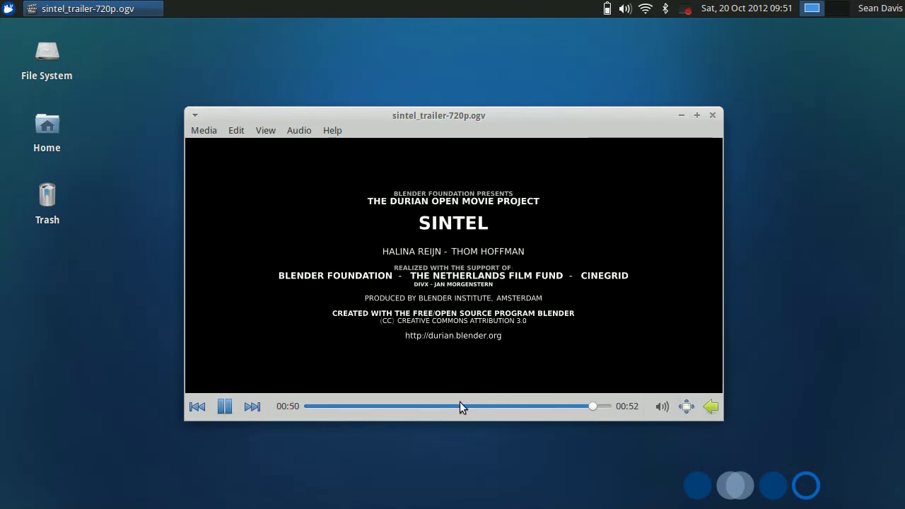
- Open sintel_trailer-720p.ogv from the Downloads folder again to restart the trailer
{"action": "left_click", "coordinate": [215, 133]}
{"action": "left_click", "coordinate": [222, 147]}
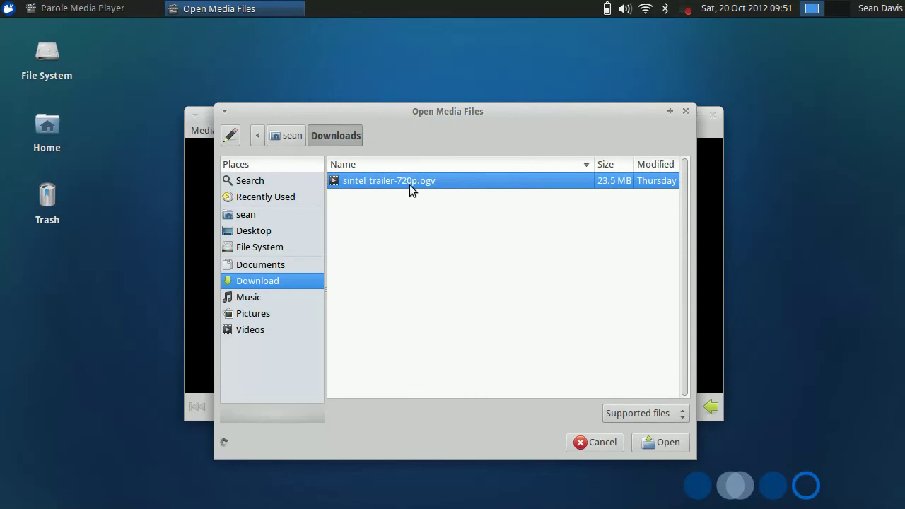
{"action": "double_click", "coordinate": [410, 185]}
- Watch the trailer in fullscreen, return to the windowed view and close the media player
{"action": "left_click", "coordinate": [687, 406]}
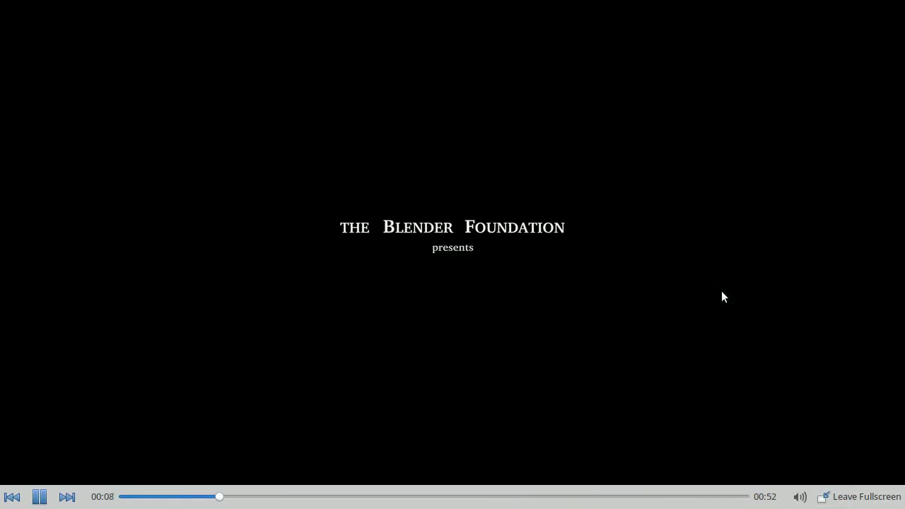
{"action": "left_click", "coordinate": [859, 496]}
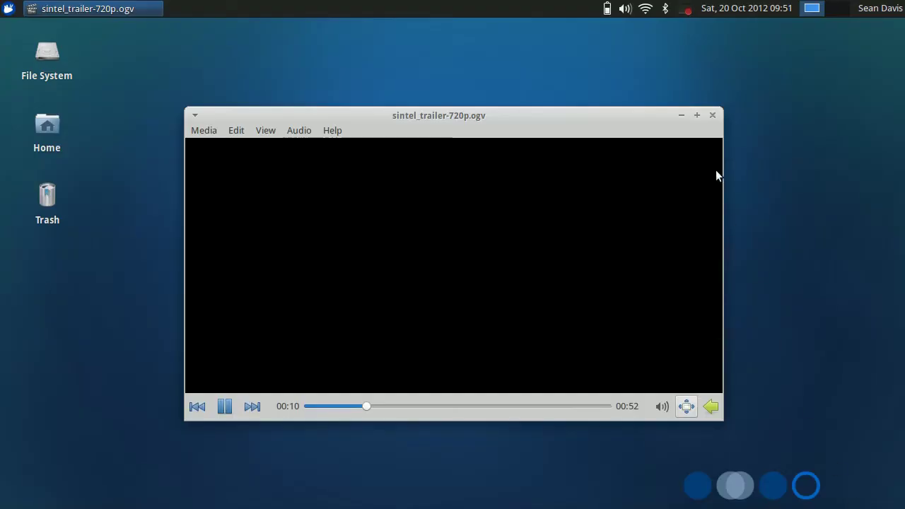
{"action": "left_click", "coordinate": [713, 115]}
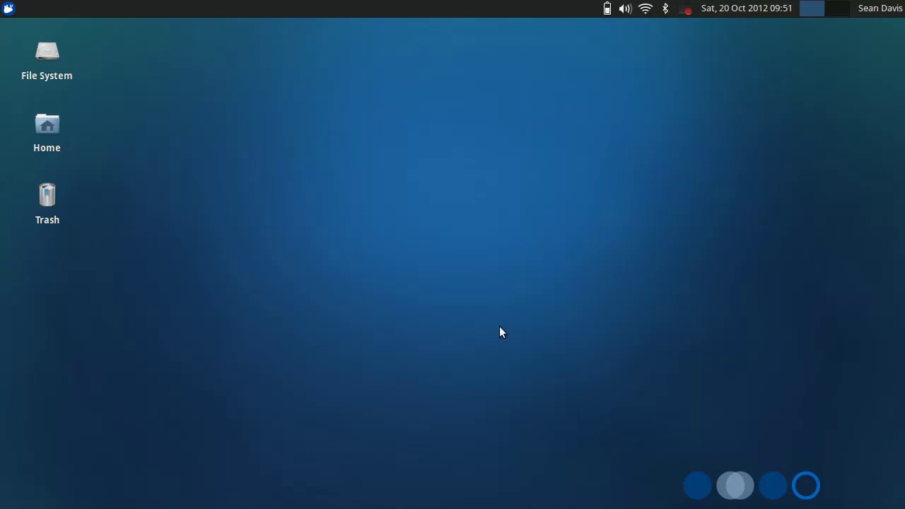
- Try the Bluebird, Albatross and Blackbird styles in the Appearance settings, return to Greybird and close the settings
{"action": "left_click", "coordinate": [8, 8]}
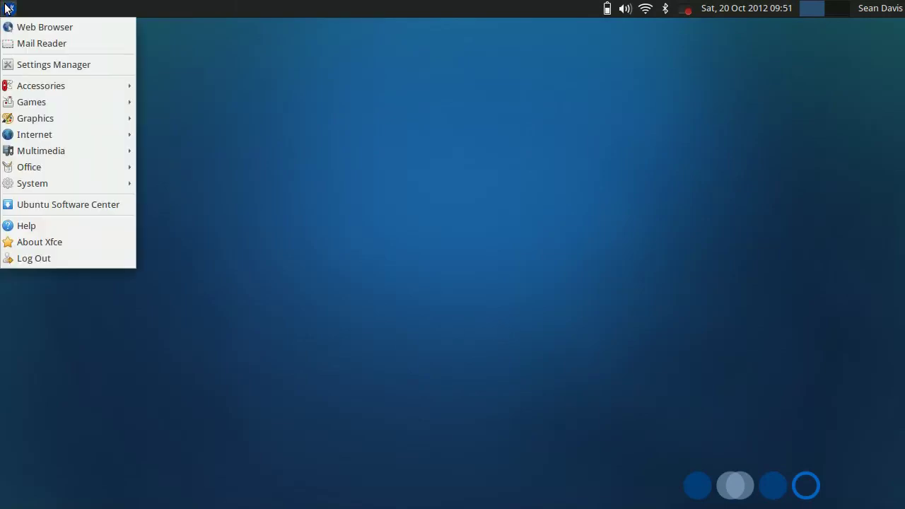
{"action": "left_click", "coordinate": [32, 63]}
{"action": "left_click", "coordinate": [306, 170]}
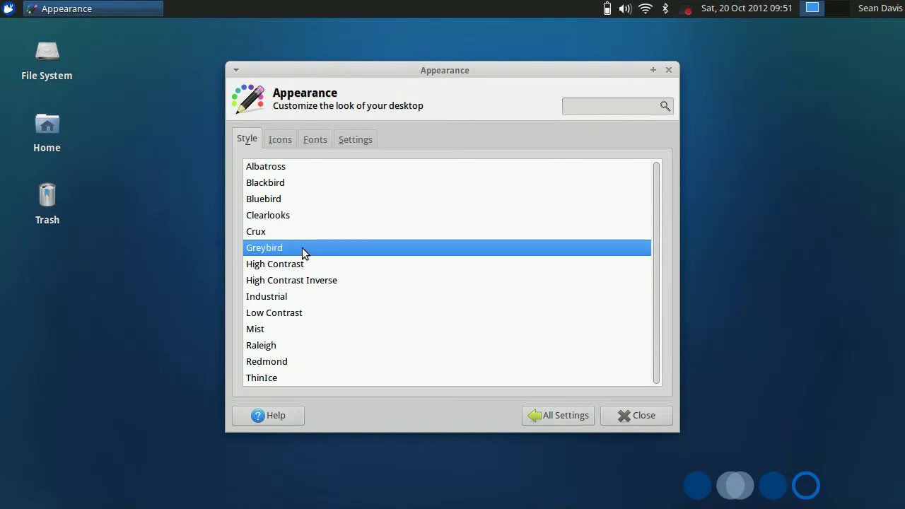
{"action": "left_click", "coordinate": [281, 198]}
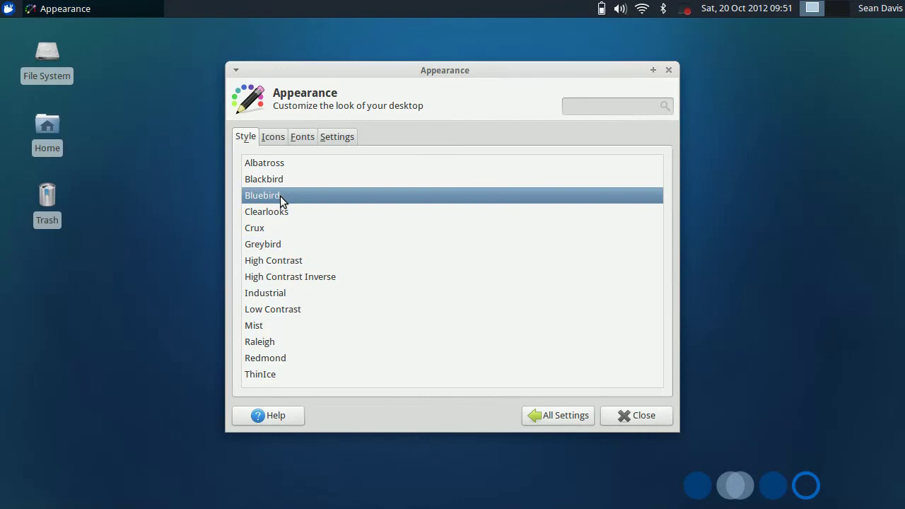
{"action": "left_click", "coordinate": [278, 165]}
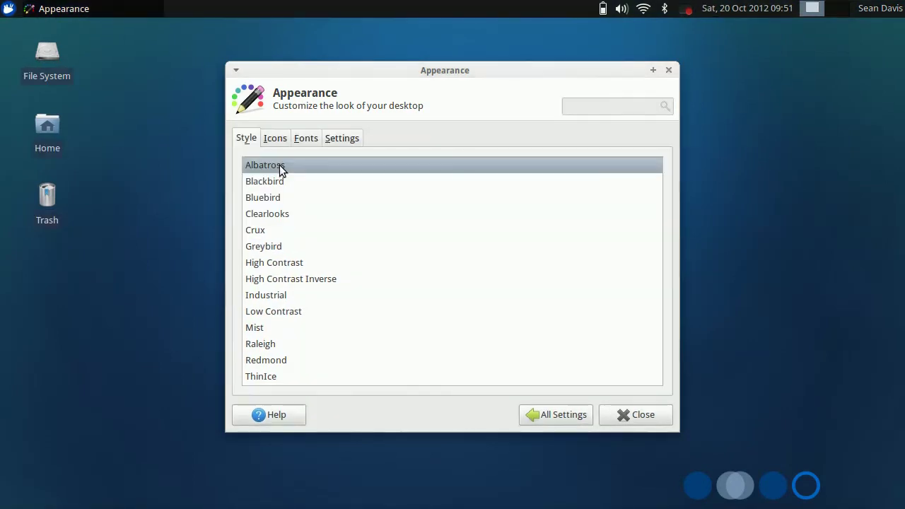
{"action": "left_click", "coordinate": [280, 182]}
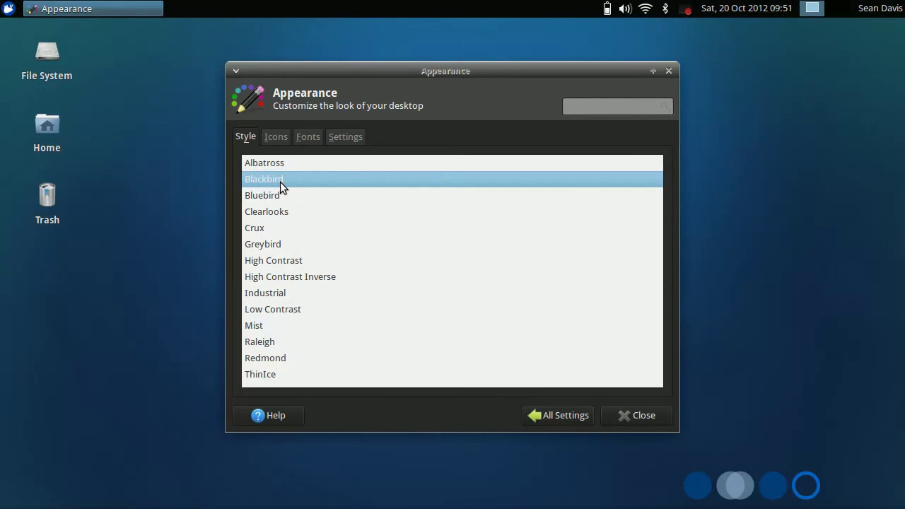
{"action": "left_click", "coordinate": [287, 239]}
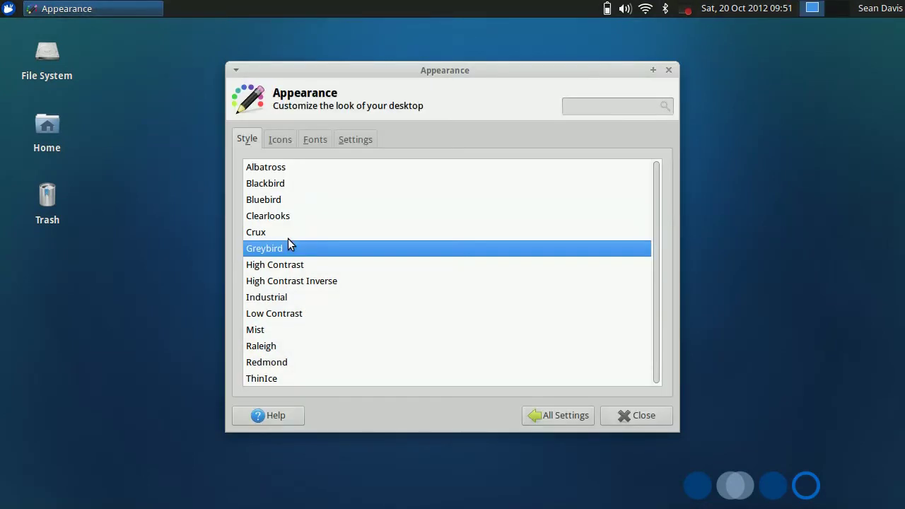
{"action": "left_click", "coordinate": [635, 415]}
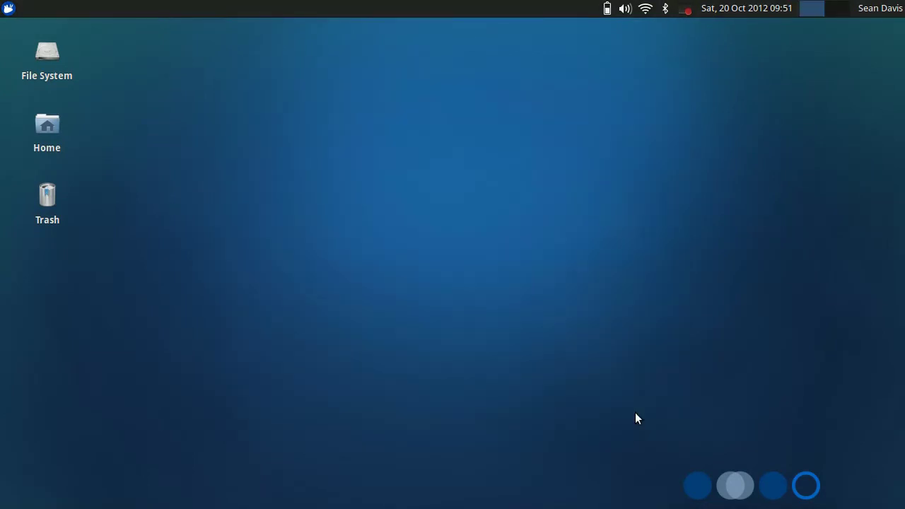